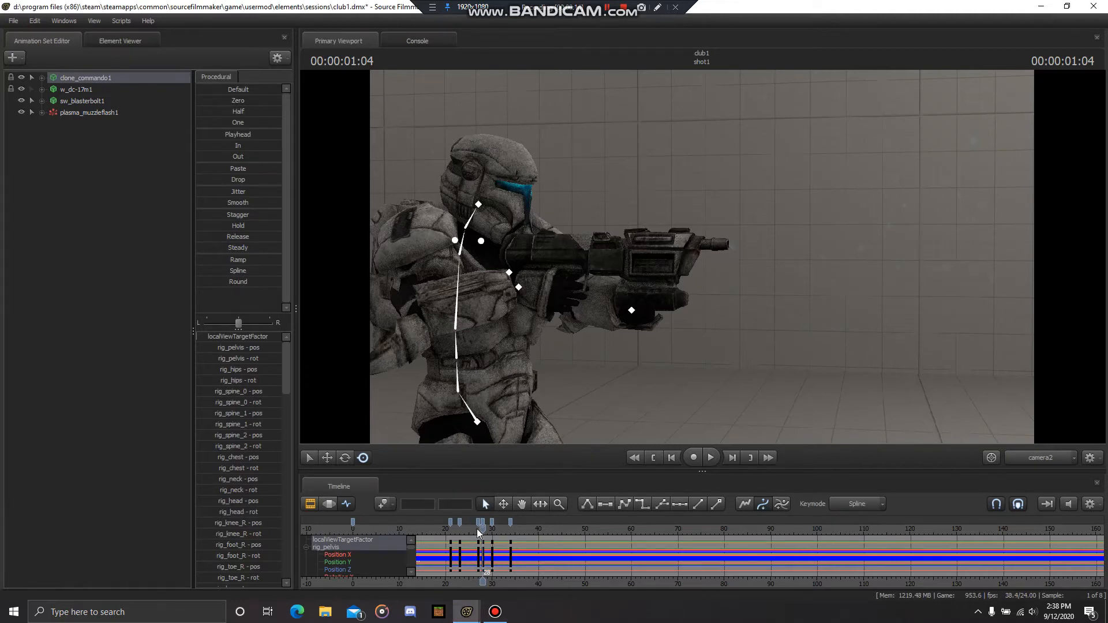
Play back and step through the commando's recoil keyframes from frame 28 to frame 34
key(space)
key(space)
key(Up)
key(Up)
key(Up)
key(Down)
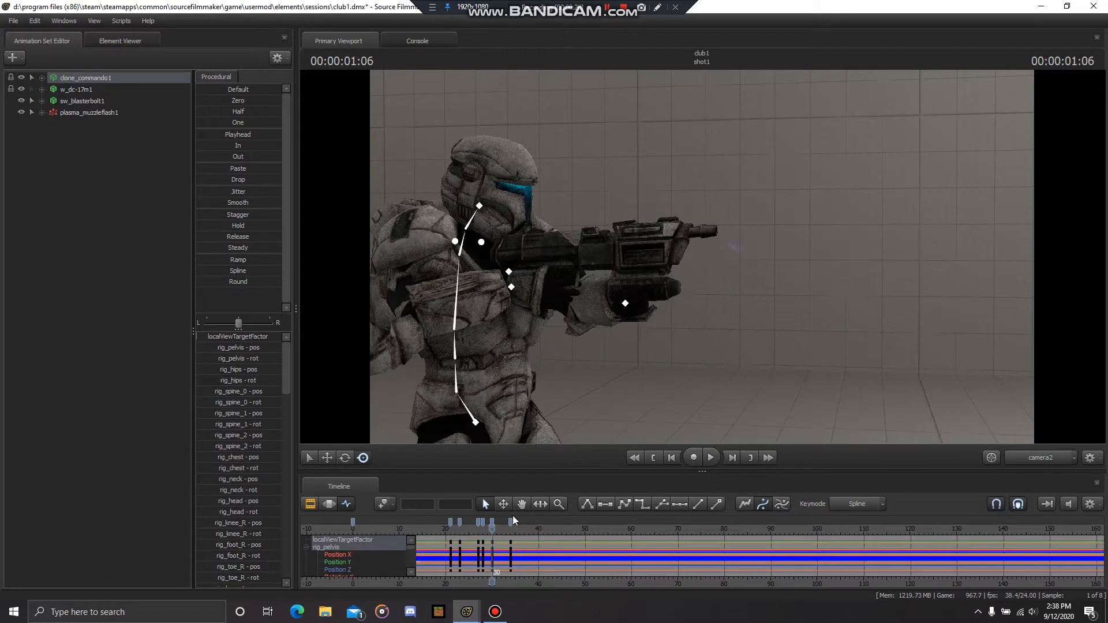
key(Right)
key(Right)
key(Right)
key(Right)
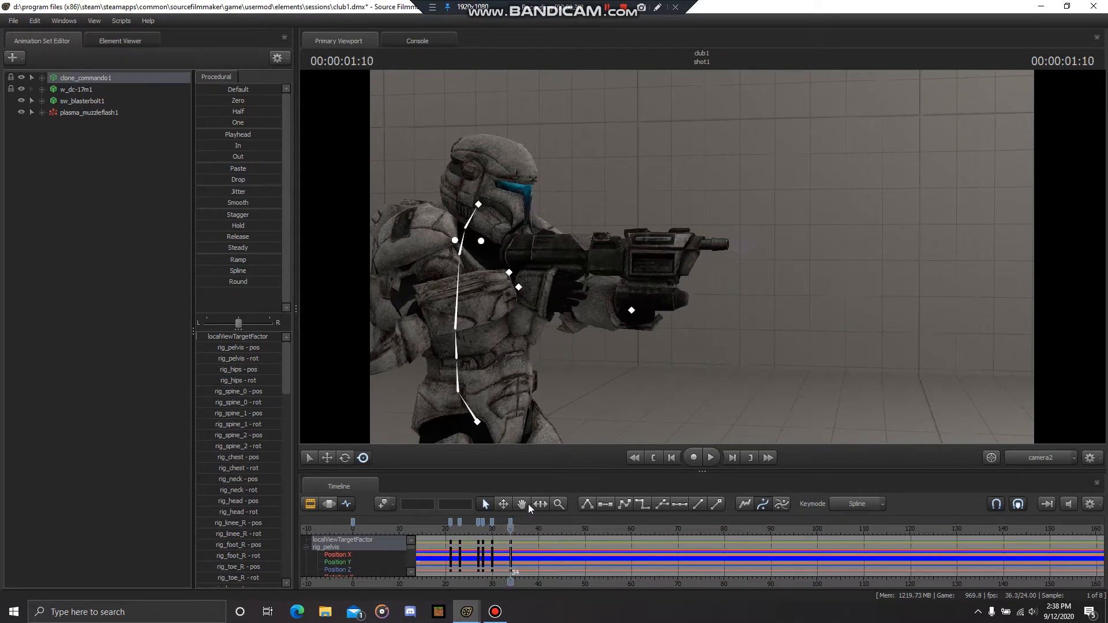
click(436, 528)
key(space)
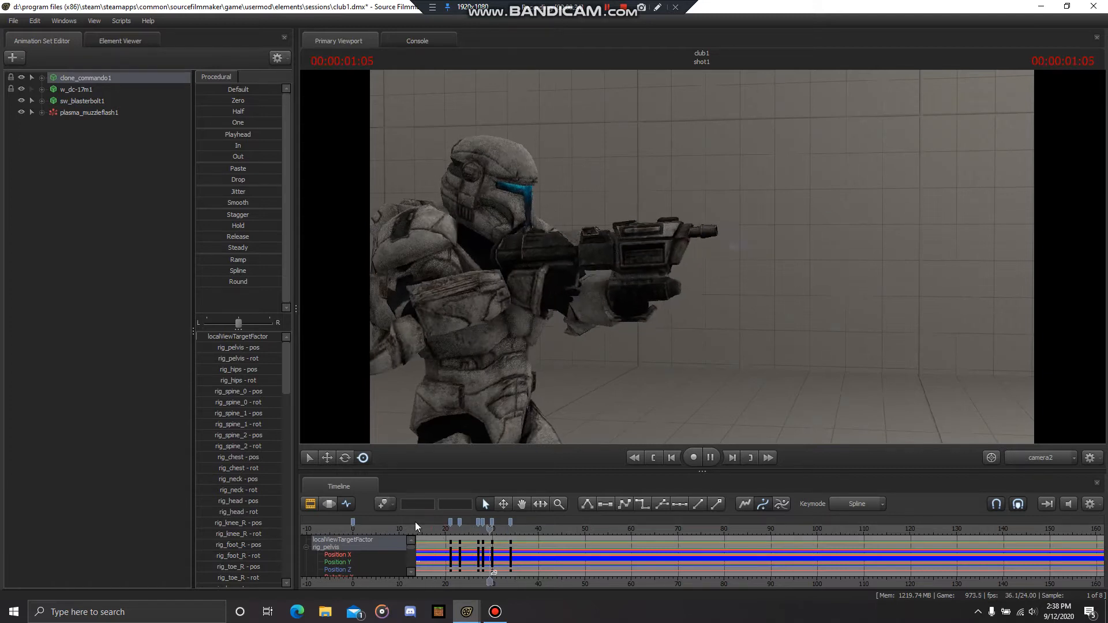
key(space)
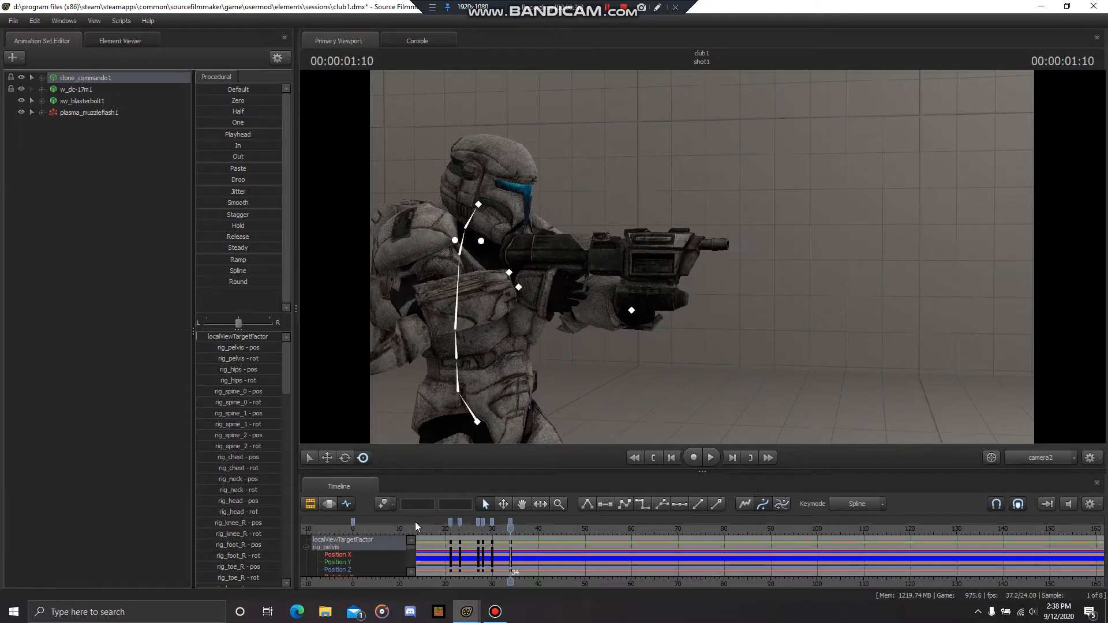
At frame 28, add a second blaster bolt model from the file sw_blasterbolt.mdl to the animation sets
key(Down)
key(Down)
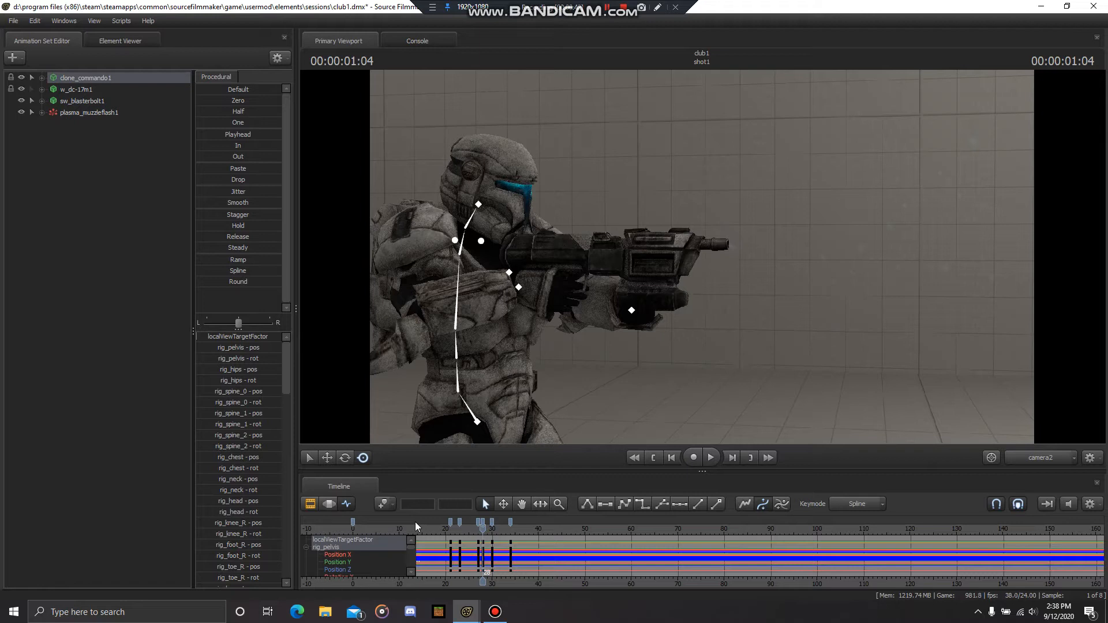
right_click(58, 247)
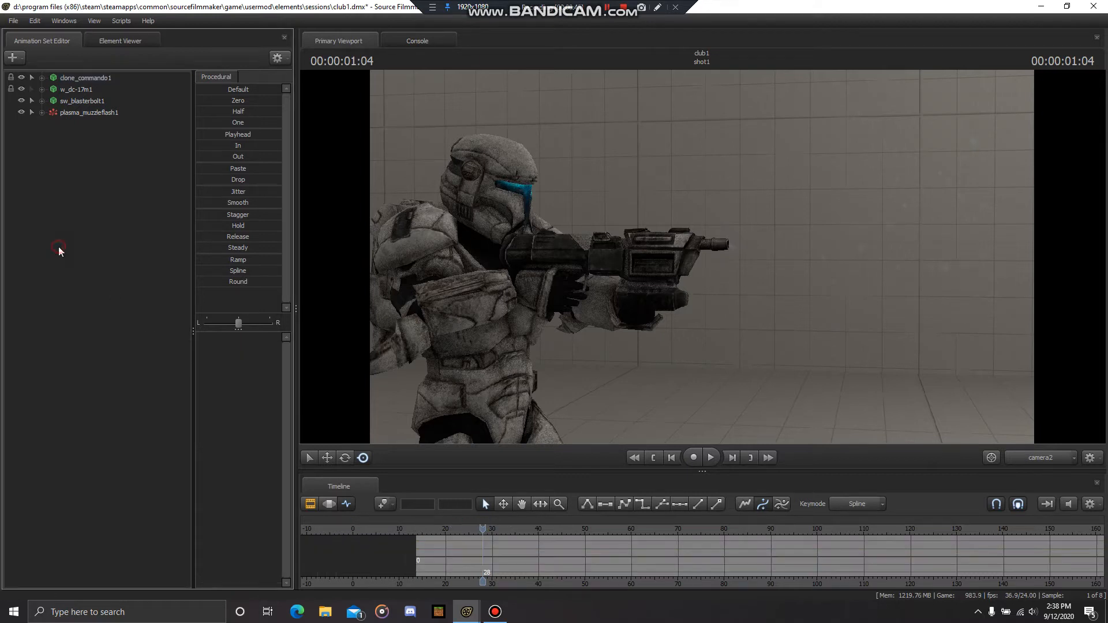
click(85, 273)
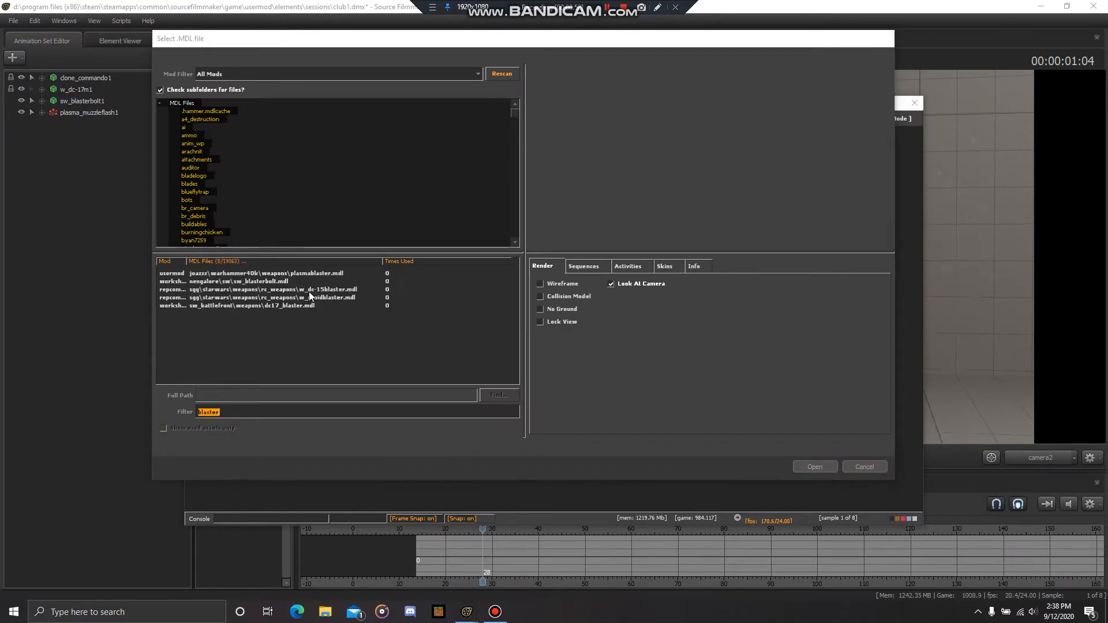
click(236, 281)
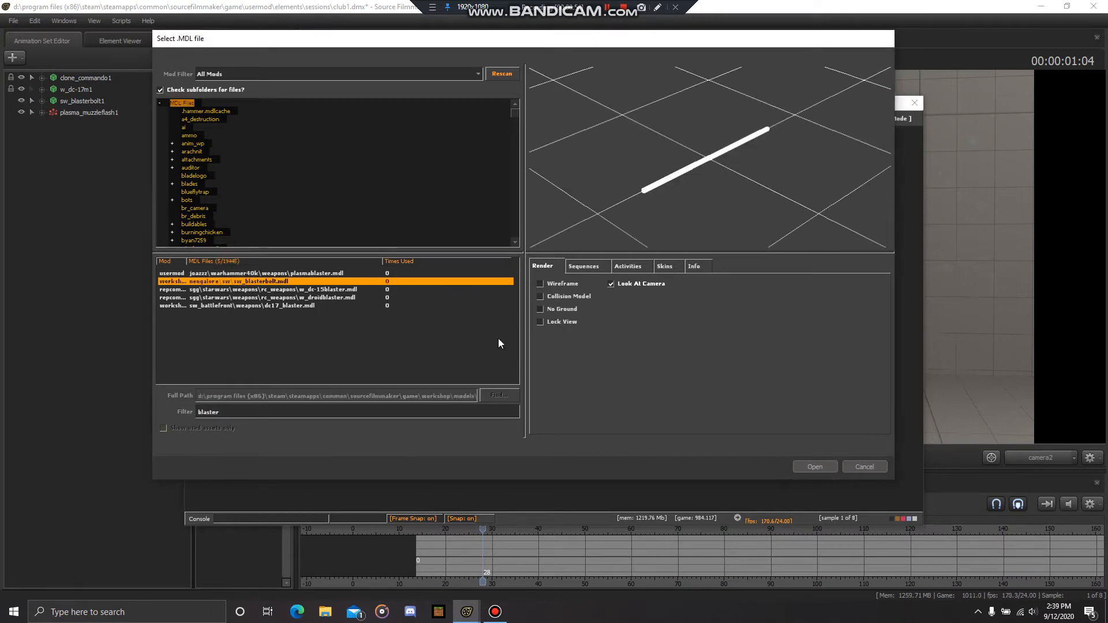
click(810, 465)
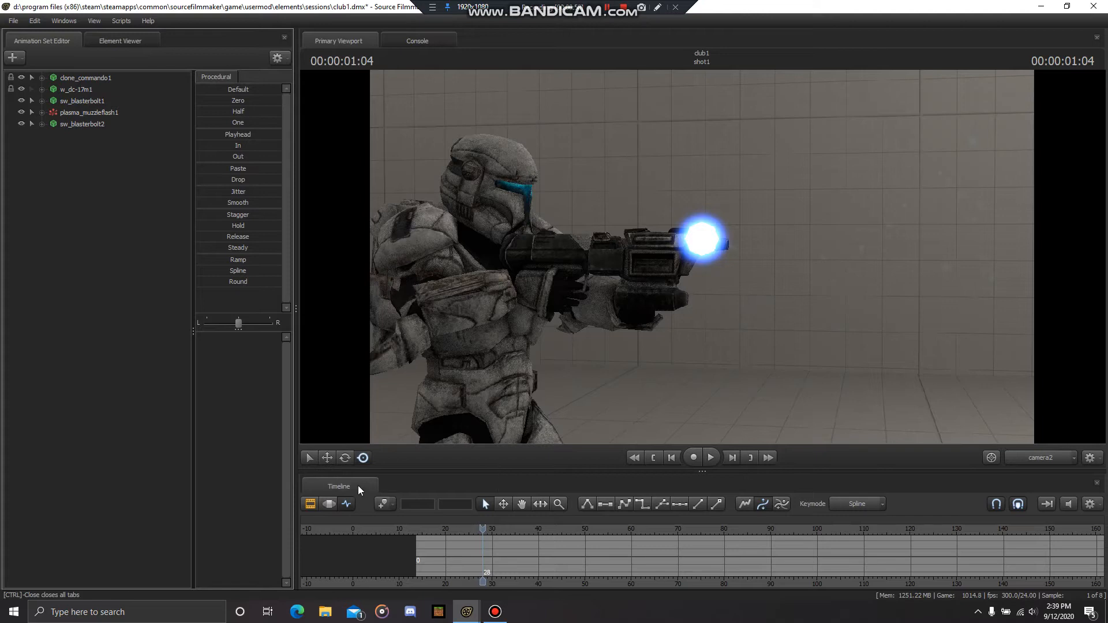
Select the rootTransform of sw_blasterbolt2 and switch the viewport to the Work Camera, framing the rifle and the bolt
click(41, 123)
click(84, 148)
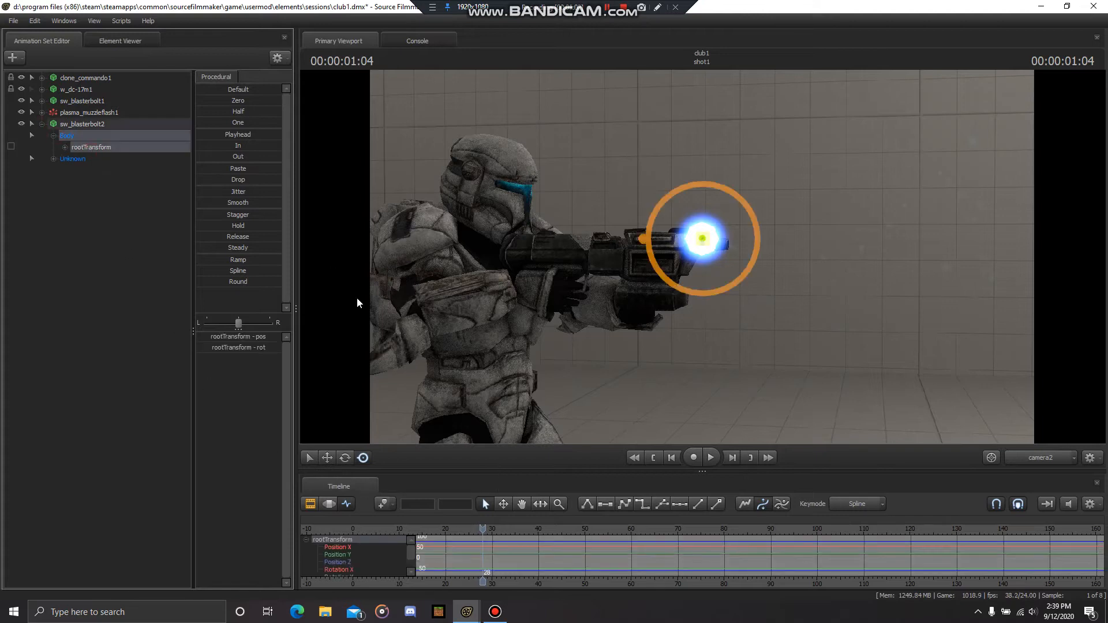
click(1032, 460)
mouse_move(900, 369)
mouse_down()
mouse_move(901, 393)
mouse_move(589, 387)
mouse_up()
key(d)
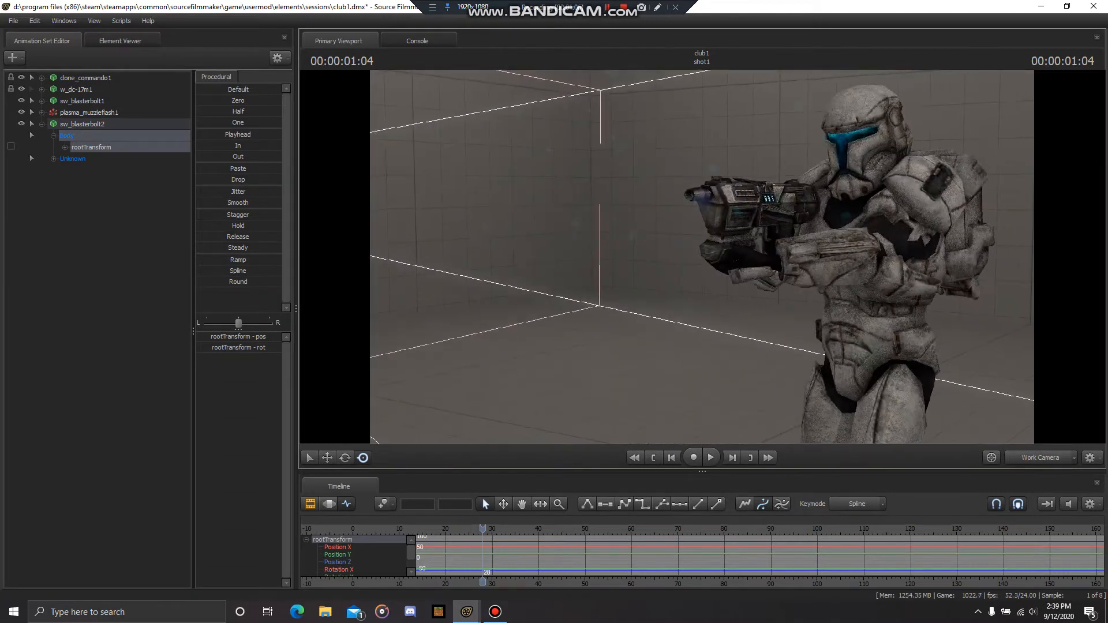
mouse_move(702, 257)
mouse_down()
mouse_move(635, 257)
mouse_move(733, 257)
mouse_move(702, 257)
mouse_up()
key(d)
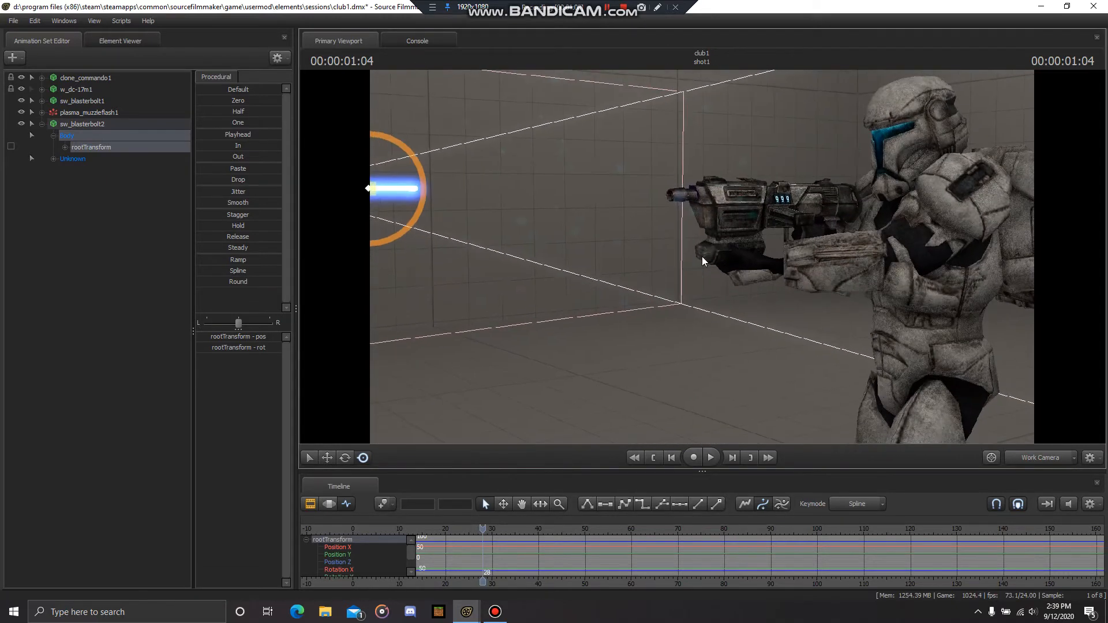
Move the new blaster bolt over to the muzzle of the commando's rifle
click(330, 460)
drag(415, 375, 393, 359)
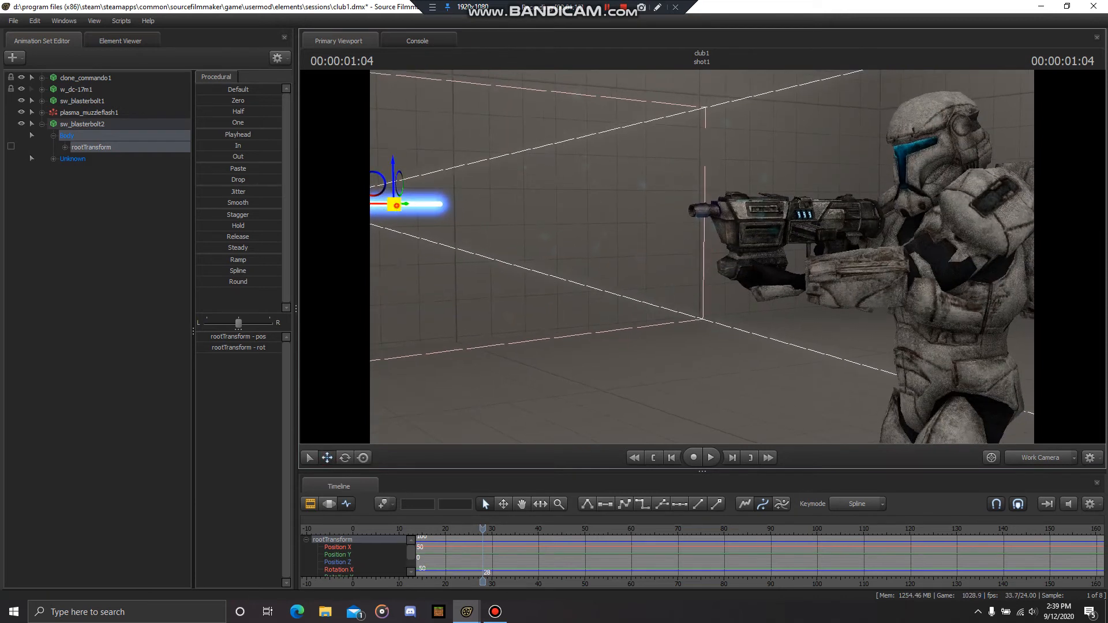
drag(396, 204, 697, 211)
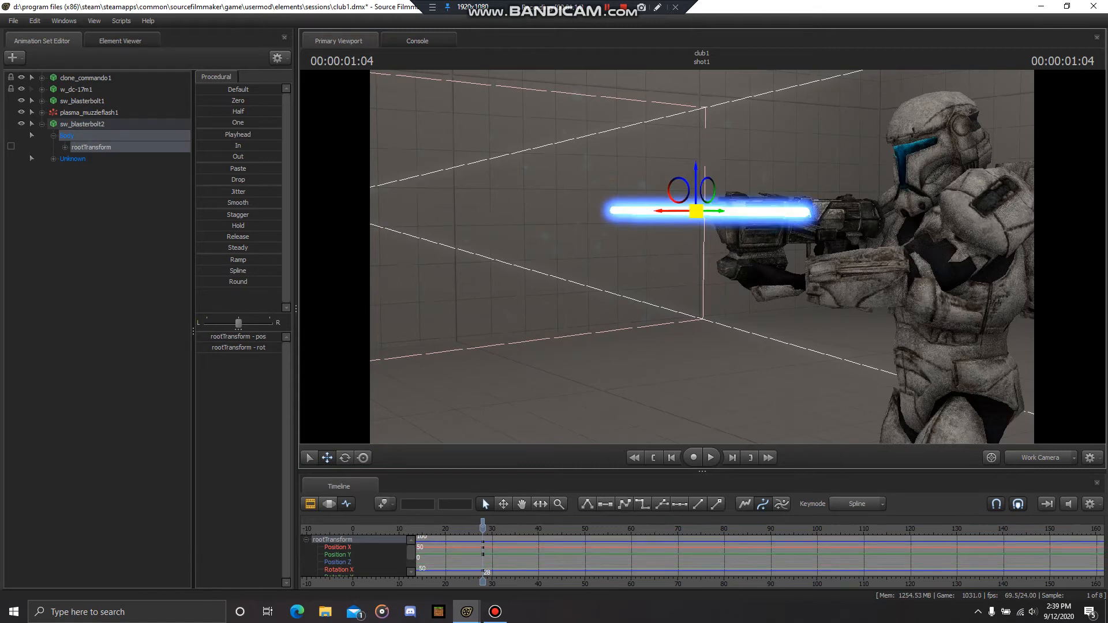
Rotate the blaster bolt so that it lines up with the rifle barrel and points in the firing direction
drag(693, 324, 763, 385)
key(w)
key(a)
key(s)
key(w)
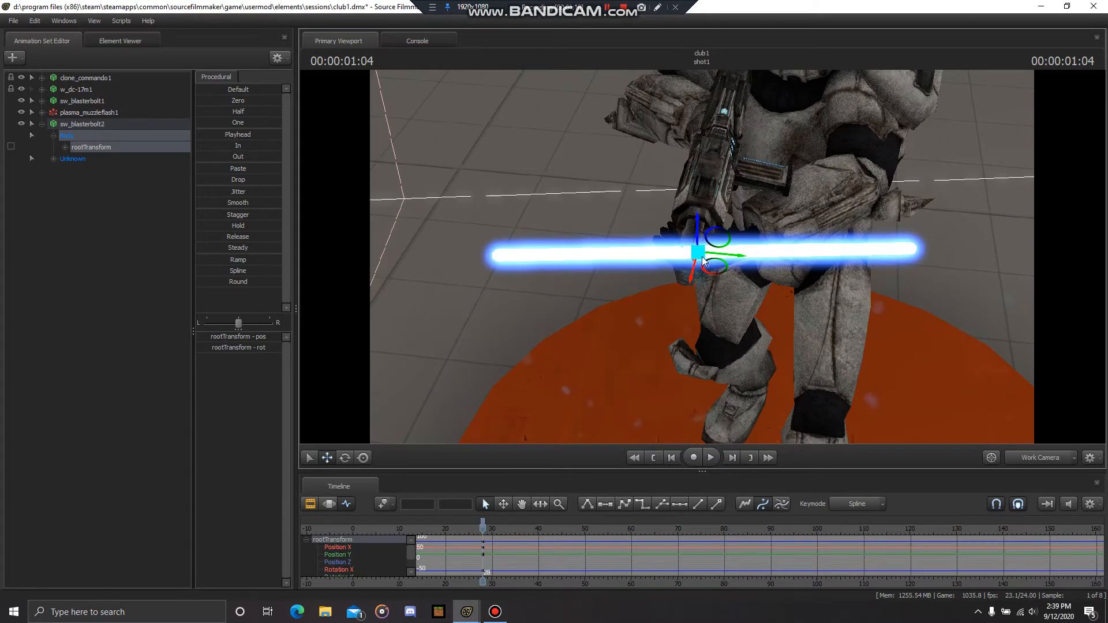
click(345, 457)
drag(708, 286, 647, 257)
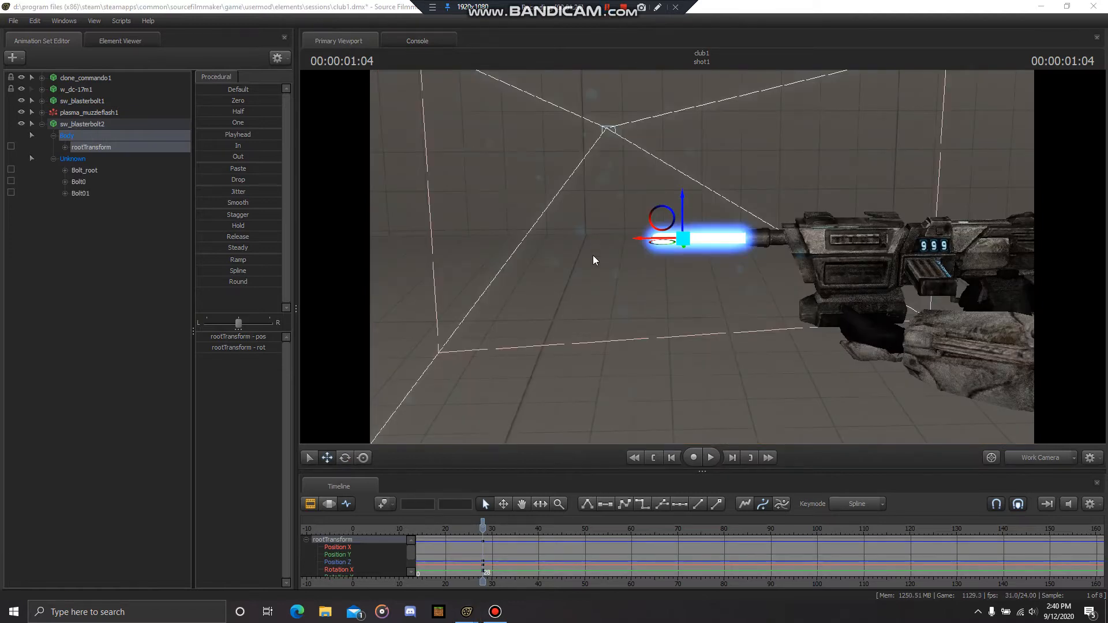
At frame 35, move the bolt far ahead of the rifle along its firing path, and shift that keyframe to frame 36
drag(593, 260, 580, 220)
key(space)
key(space)
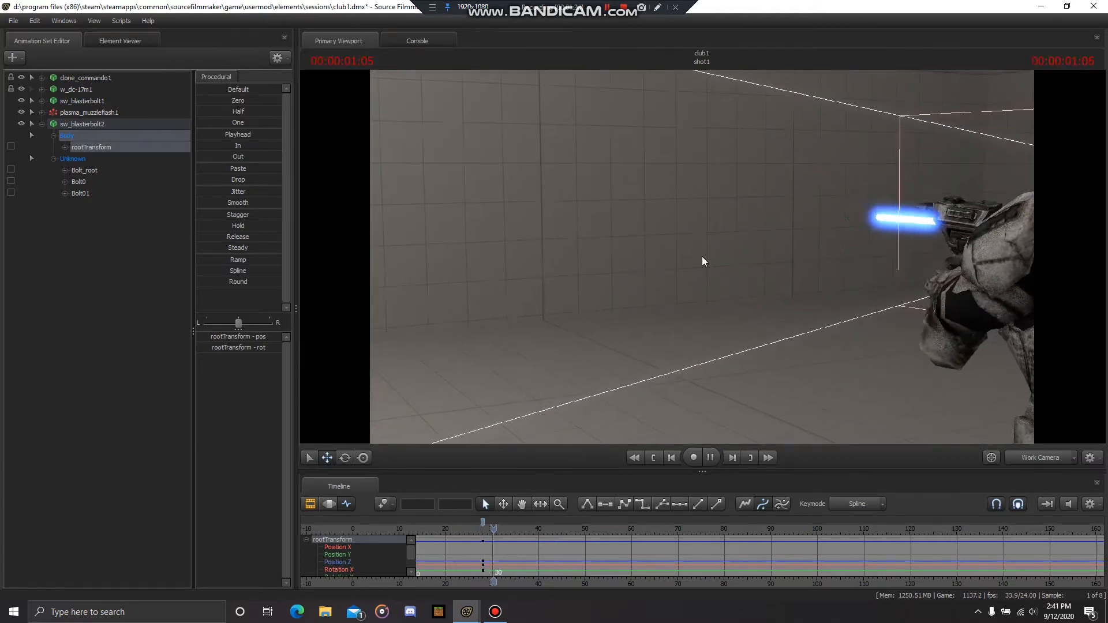
drag(871, 219, 368, 202)
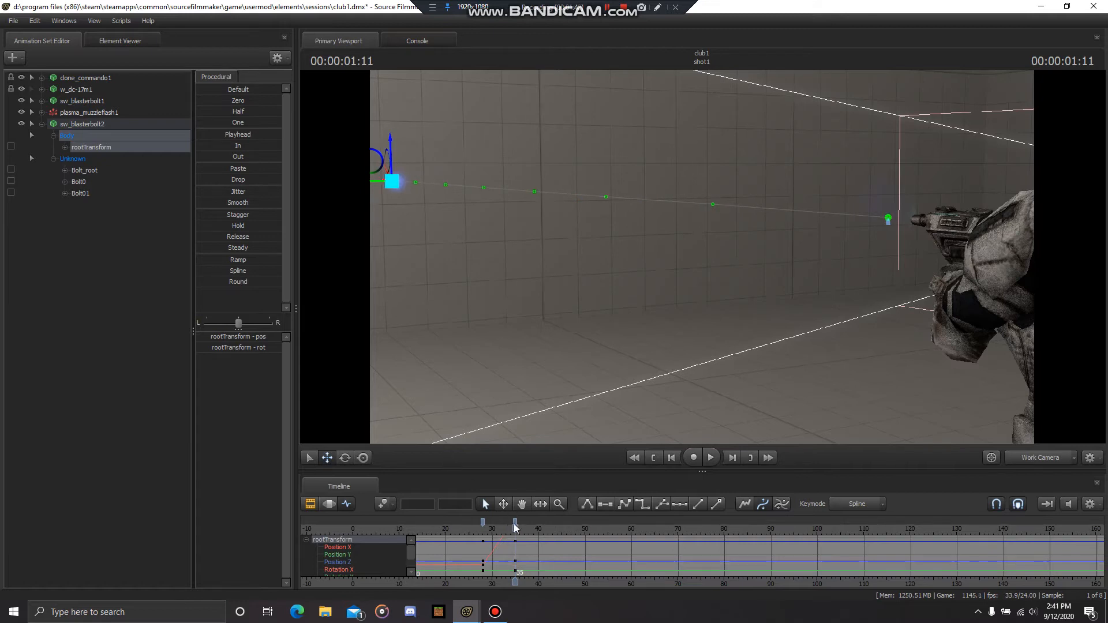
mouse_move(515, 523)
mouse_down()
mouse_move(533, 521)
mouse_move(502, 520)
mouse_move(558, 522)
mouse_move(519, 523)
mouse_up()
View the bolt from the rifle's side and play back its flight from frame 28
drag(554, 417, 646, 403)
key(a)
click(481, 528)
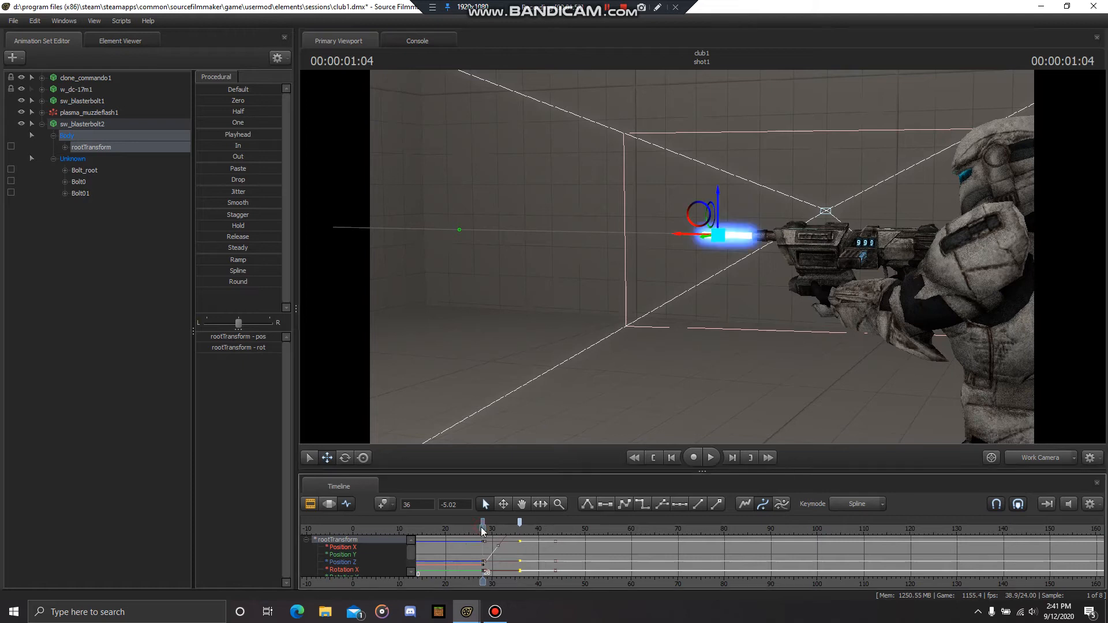
key(space)
key(space)
click(458, 531)
key(space)
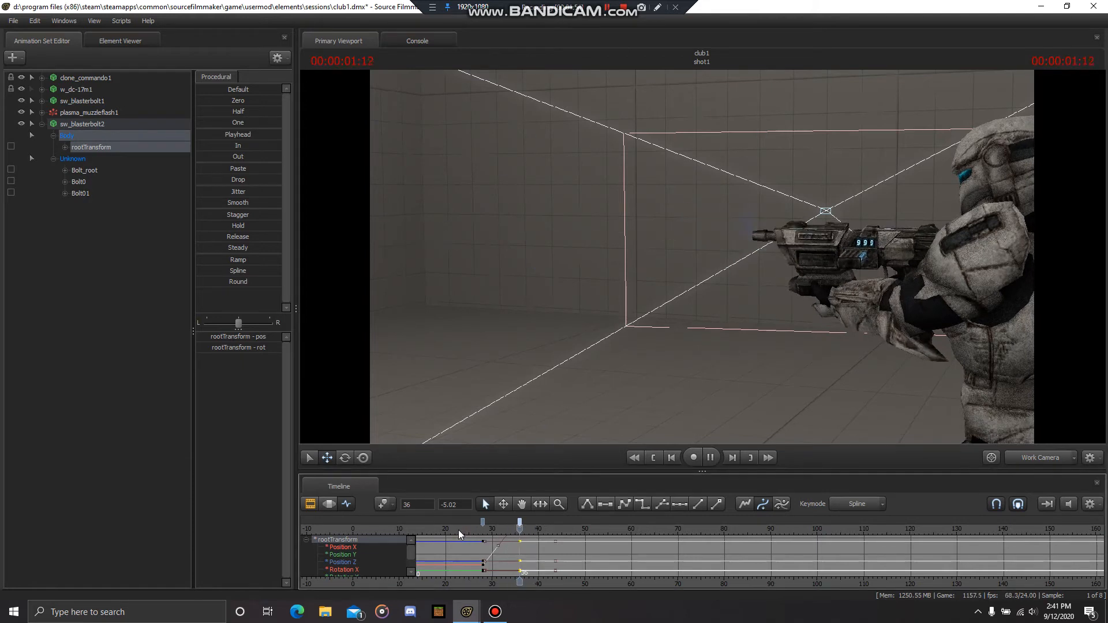
key(space)
key(Up)
key(Up)
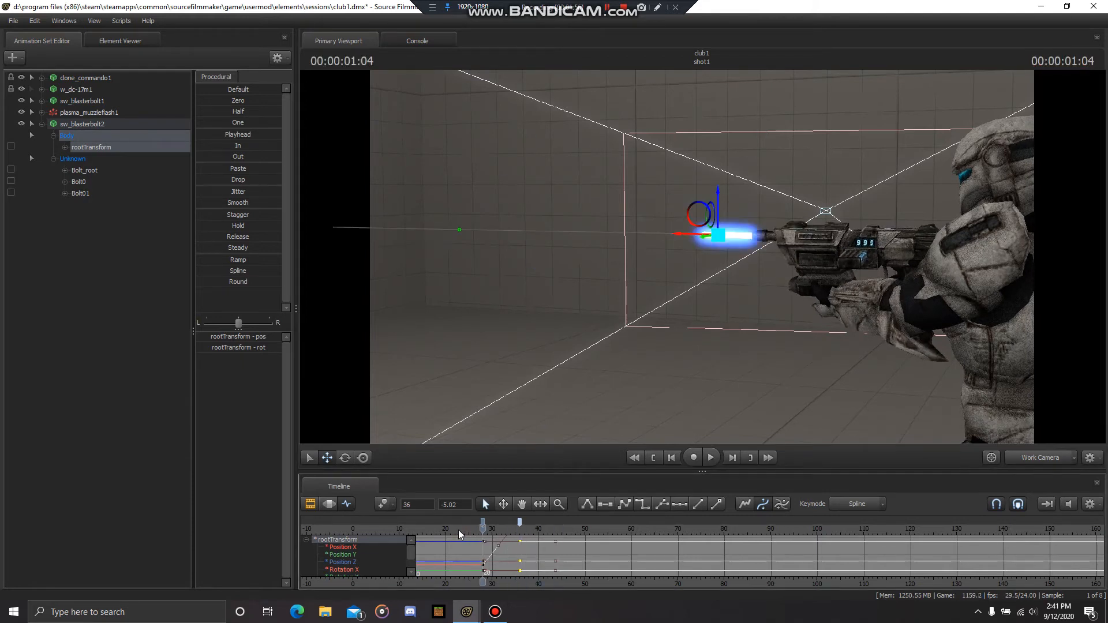
Step backward and forward through the frames before frame 28 to examine the bolt's position relative to the rifle
key(a)
drag(635, 351, 701, 256)
key(w)
key(s)
key(Left)
key(Left)
key(Left)
key(Left)
key(Left)
key(Left)
key(Left)
key(Left)
key(Left)
key(Left)
key(Left)
key(Left)
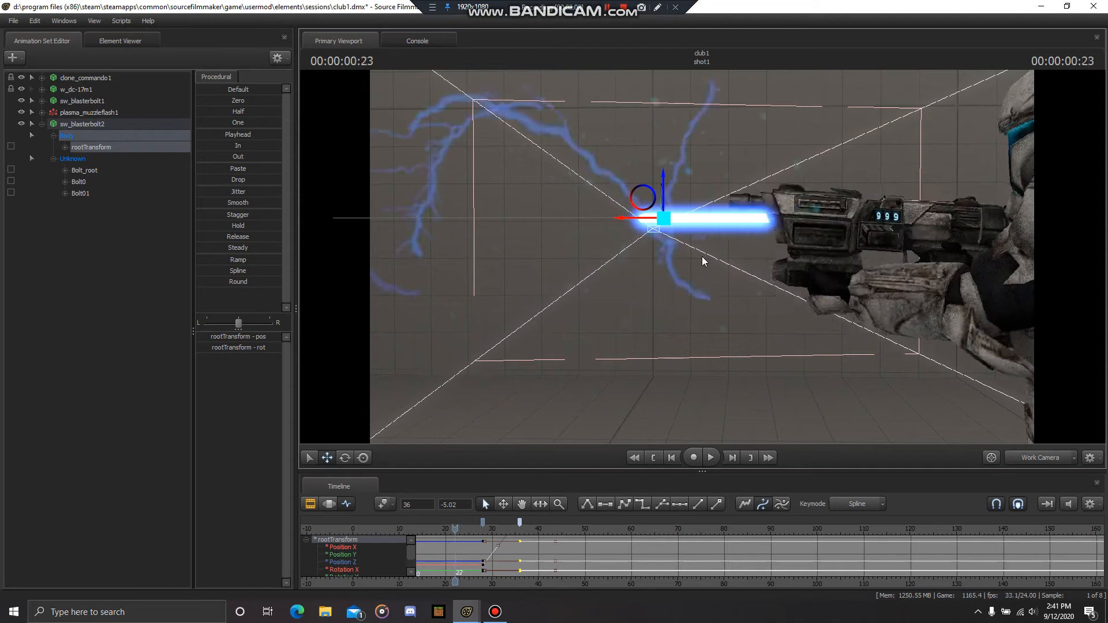
key(Right)
key(Right)
key(Right)
key(Right)
key(Right)
key(Right)
key(Right)
key(Right)
key(Right)
key(Right)
key(Right)
key(Right)
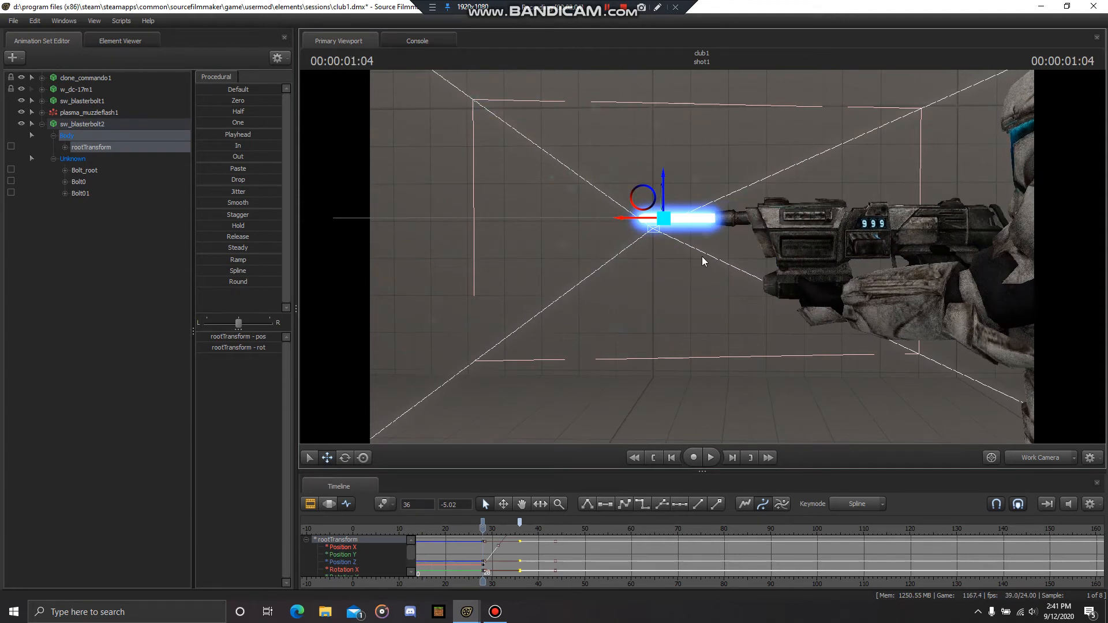
At frame 27, move the bolt back inside the rifle body so it is hidden before the shot
key(Left)
drag(629, 220, 702, 259)
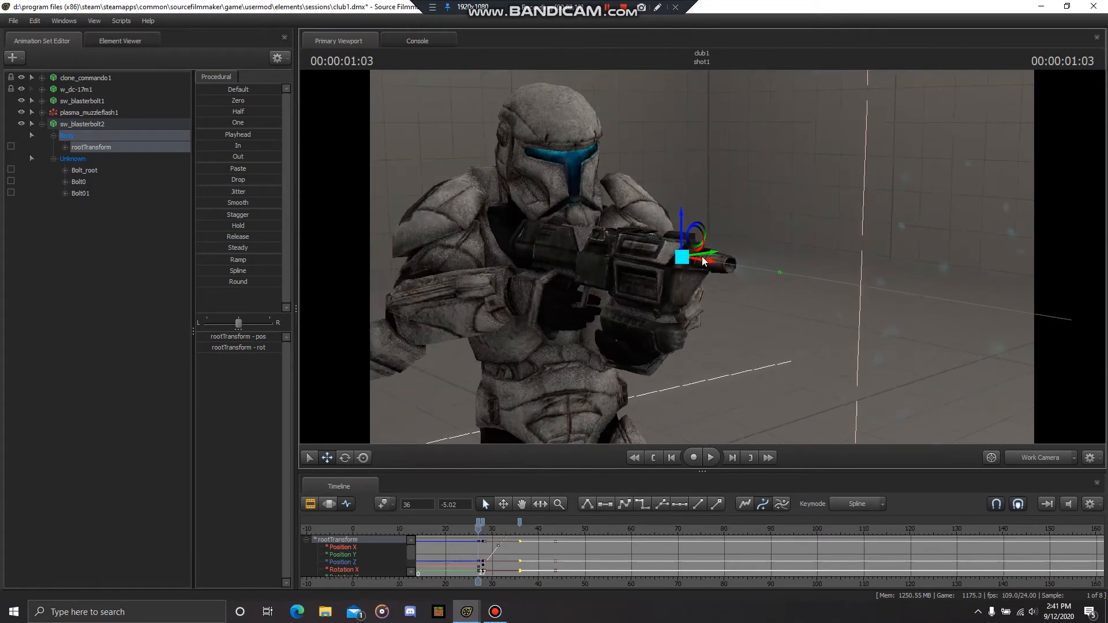
In the Motion Editor, remove the marker at frame 20 and end the time selection at frame 27
click(329, 503)
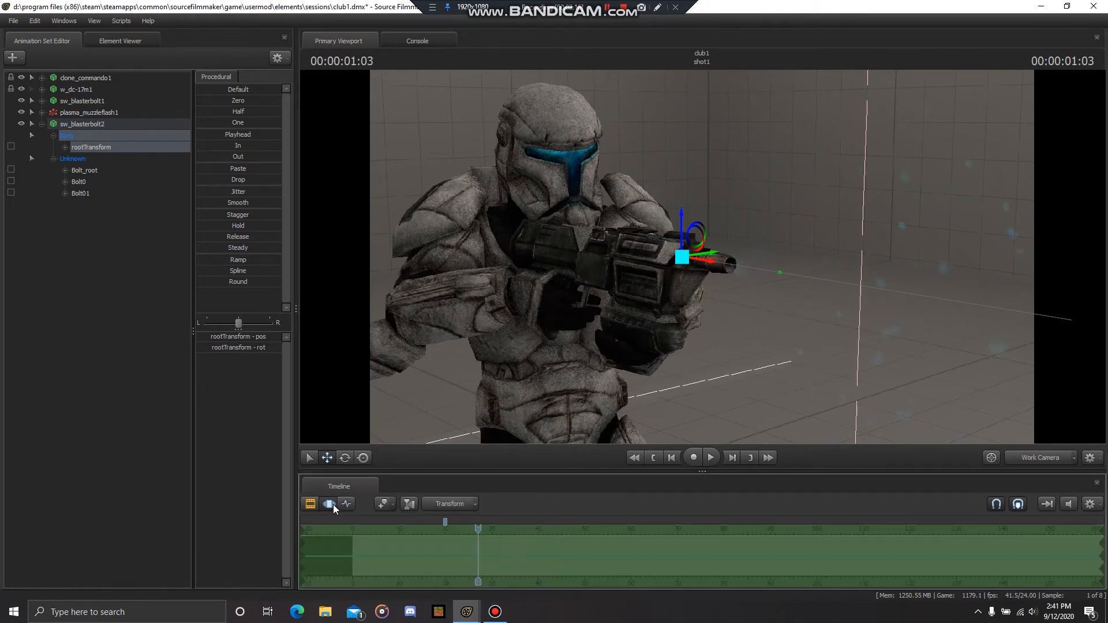
right_click(446, 524)
click(472, 426)
key(bracketright)
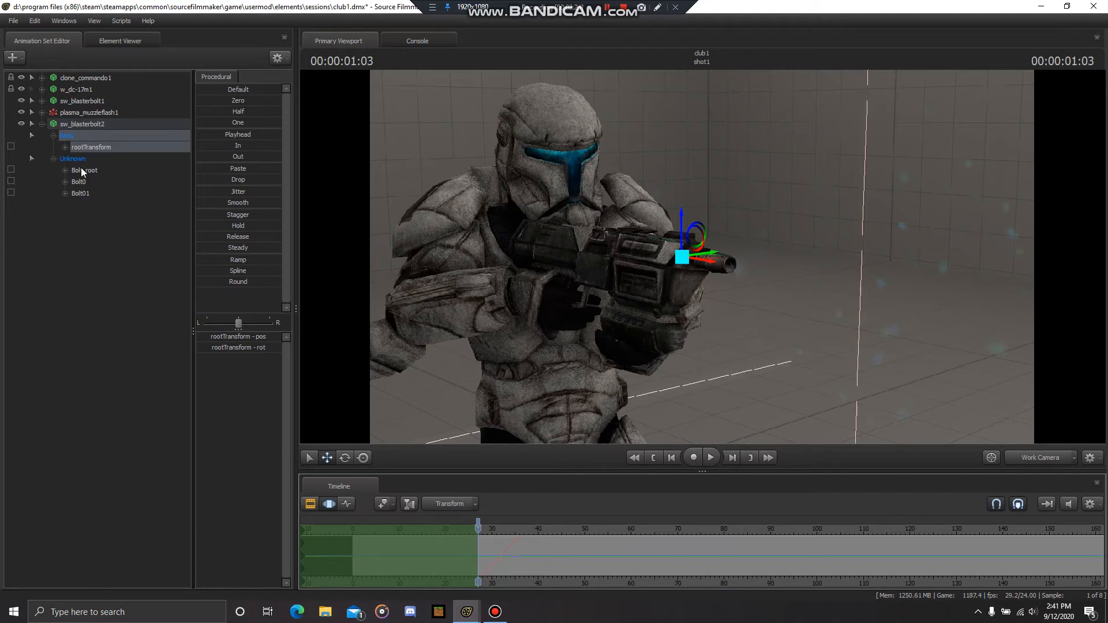
Lock the rootTransform of sw_blasterbolt2 to the ValveBiped.Weapon_bone of w_dc-17m1
click(41, 90)
click(53, 122)
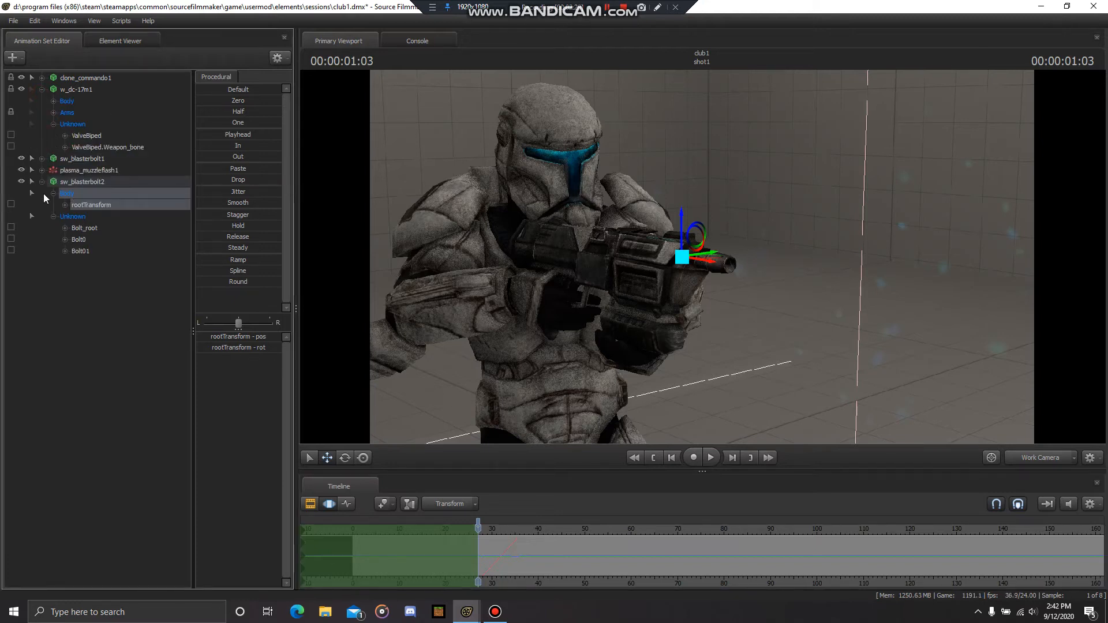
click(103, 146)
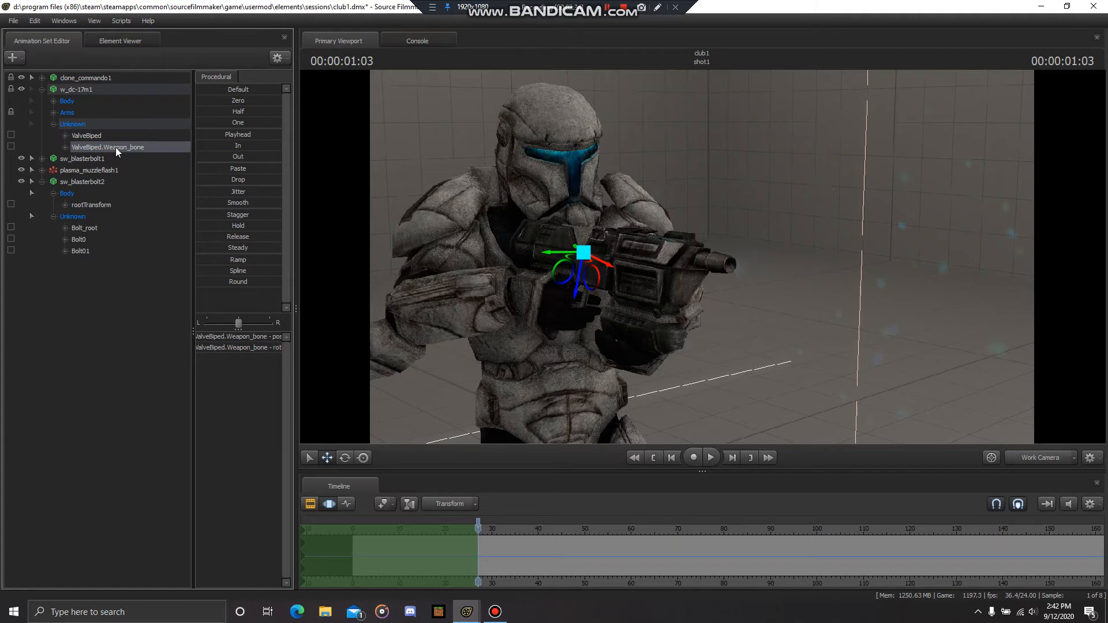
drag(115, 147, 88, 204)
Apply the Playhead preset to the bolt's rootTransform and unlock its transforms from the weapon bone
click(90, 206)
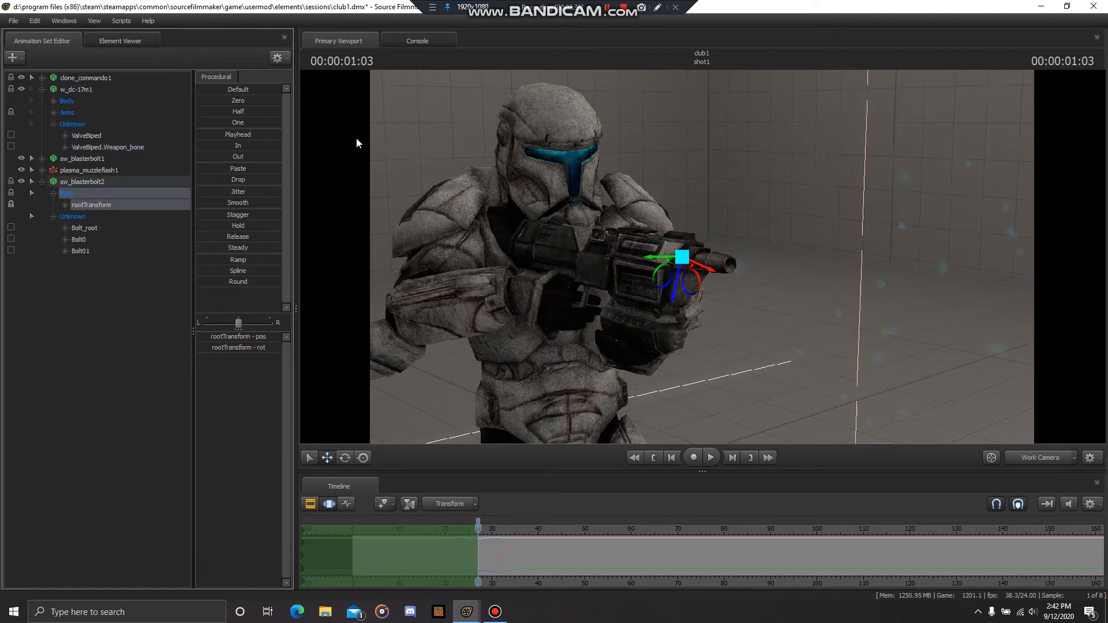
click(215, 136)
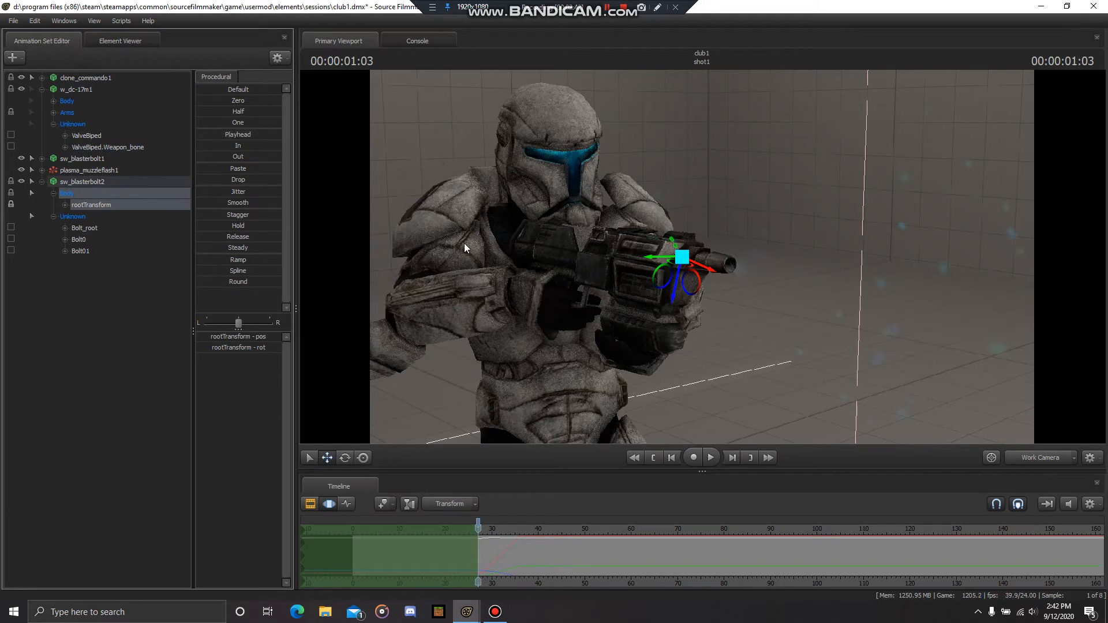
right_click(107, 207)
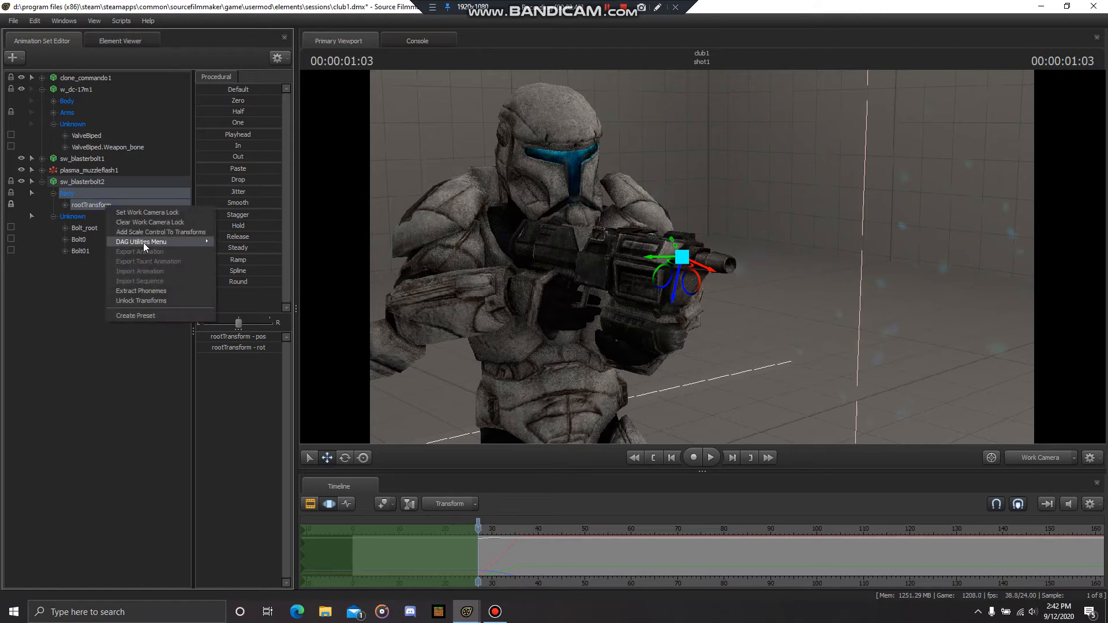
click(145, 300)
Extend the time selection to all time, return to the Graph Editor and check the bolt's position at frame 24
right_click(501, 551)
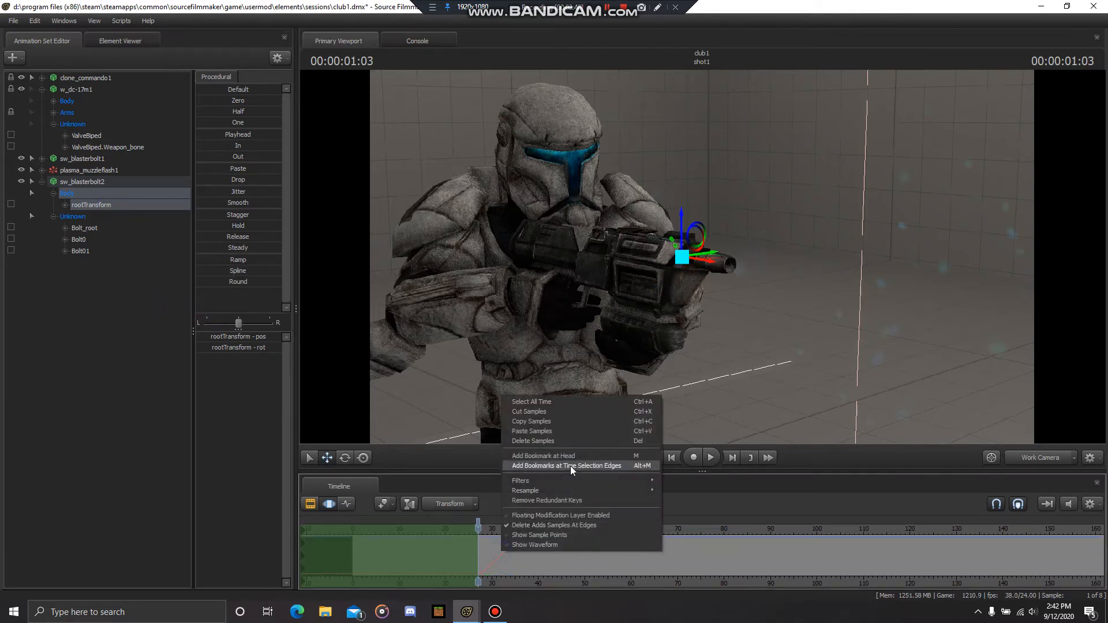
click(562, 400)
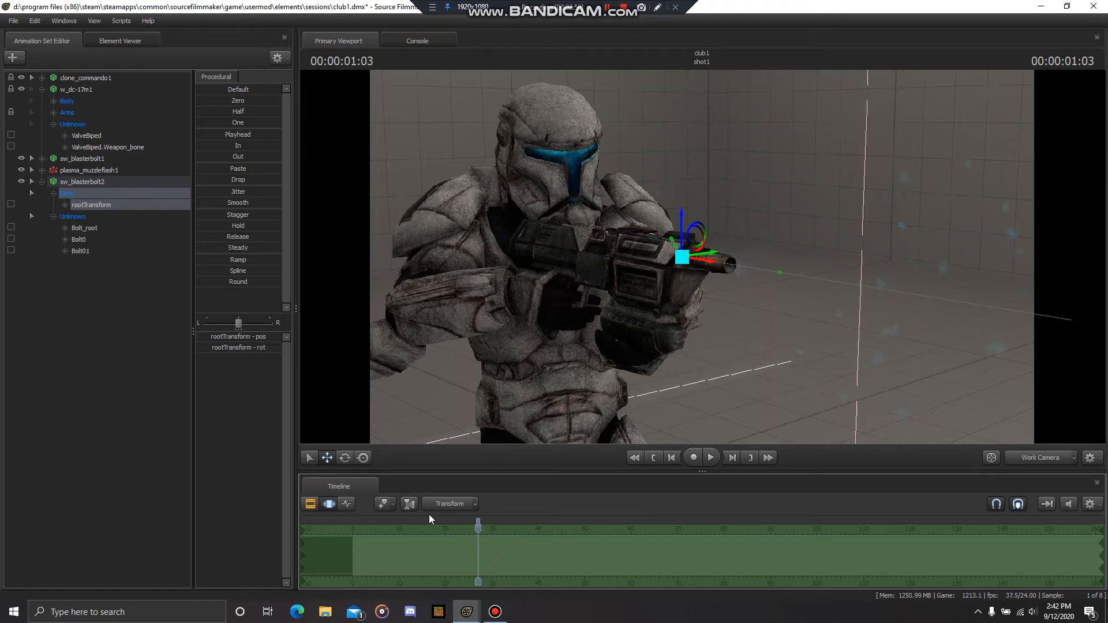
click(346, 504)
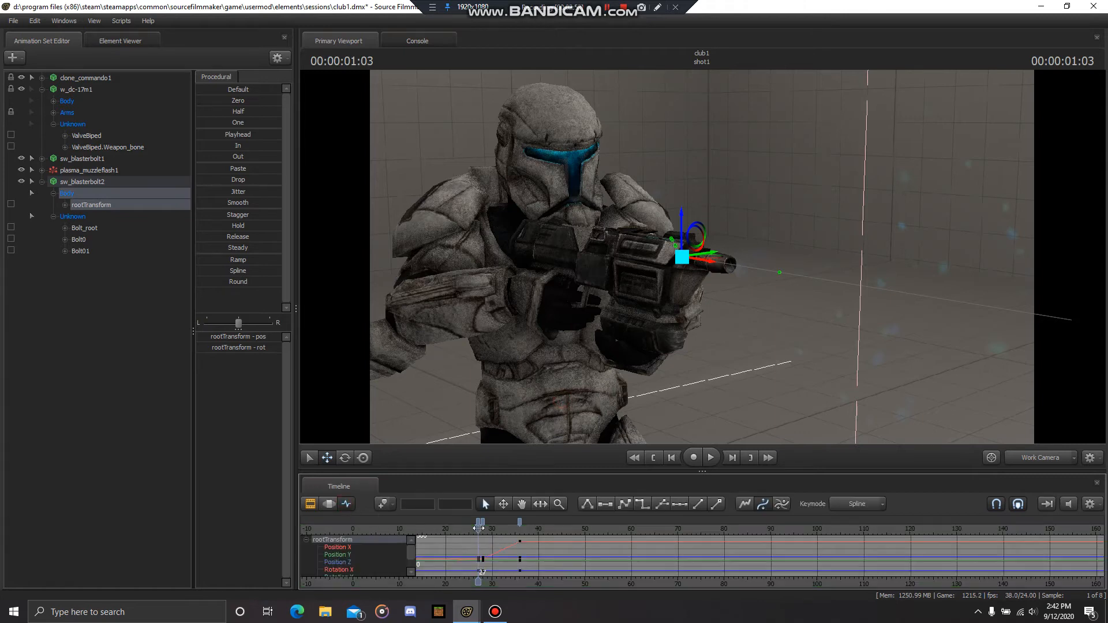
mouse_move(479, 529)
mouse_down()
mouse_move(436, 529)
mouse_move(465, 531)
mouse_up()
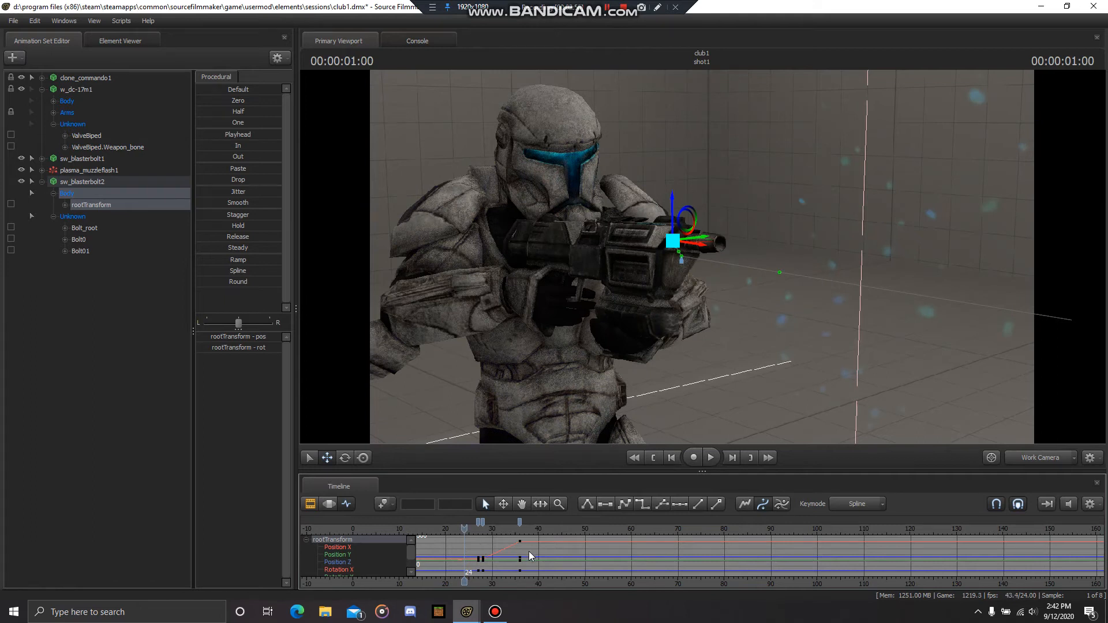
Step through the frames up to frame 29 to check the second bolt's path, ending on frame 28
key(Right)
key(Right)
key(Right)
key(Right)
key(Right)
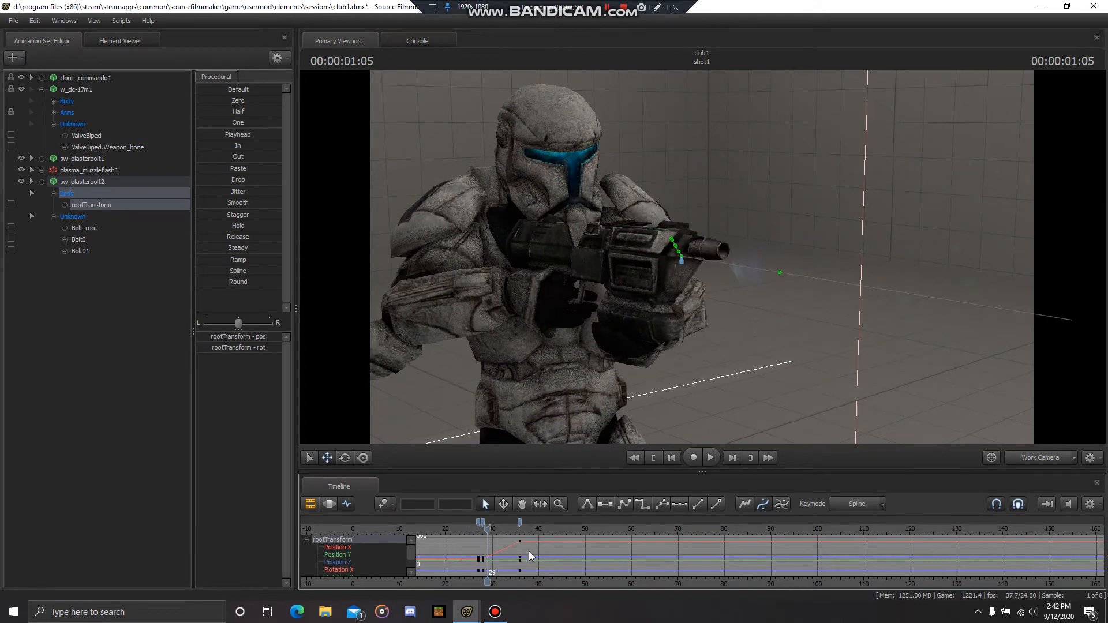
key(Left)
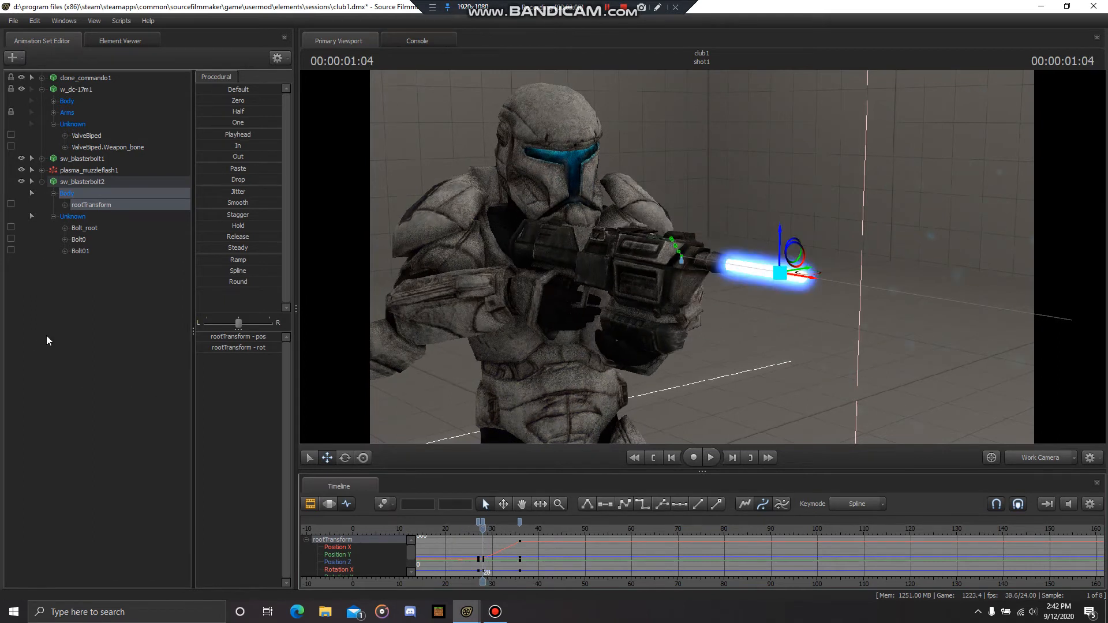
Collapse the w_dc-17m1 and sw_blasterbolt2 animation sets and play back the shot past the second bolt's firing
click(41, 89)
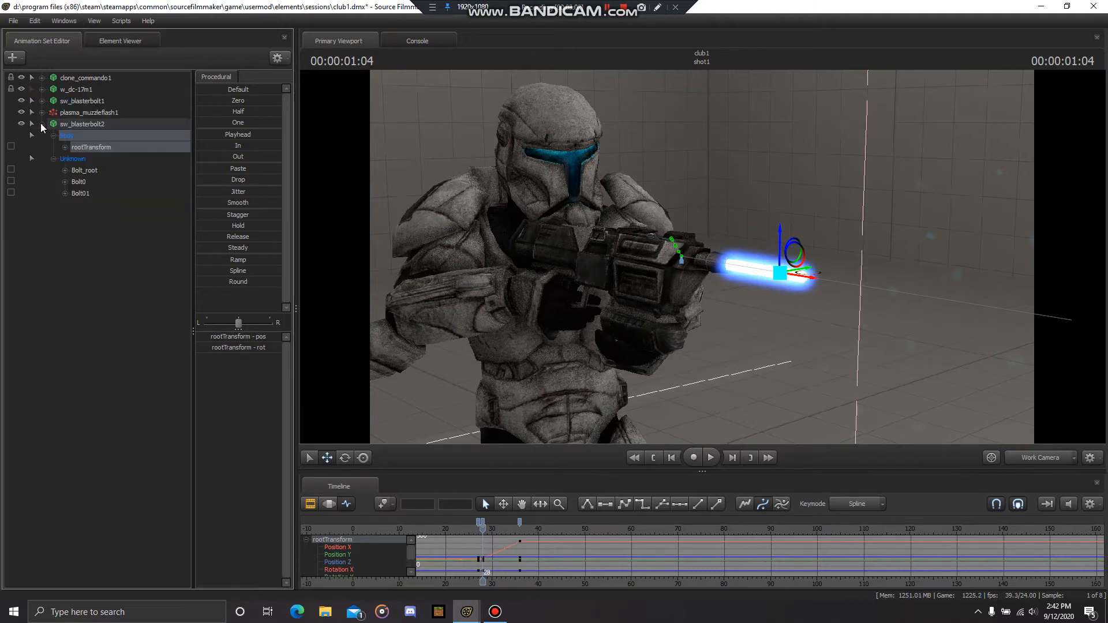
click(41, 123)
drag(592, 346, 592, 323)
key(space)
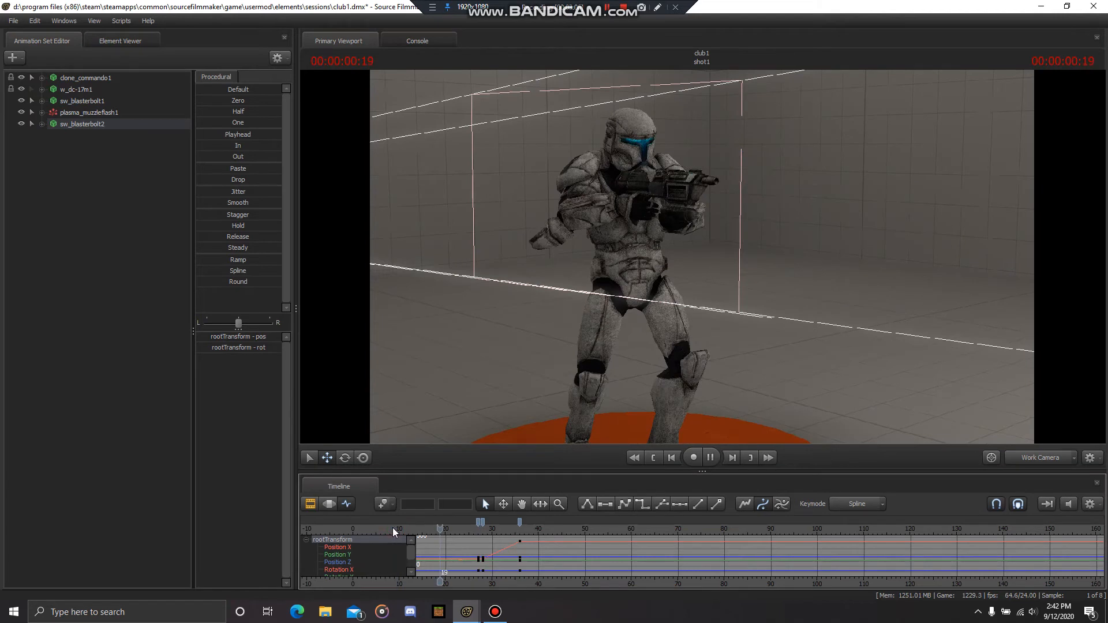
key(space)
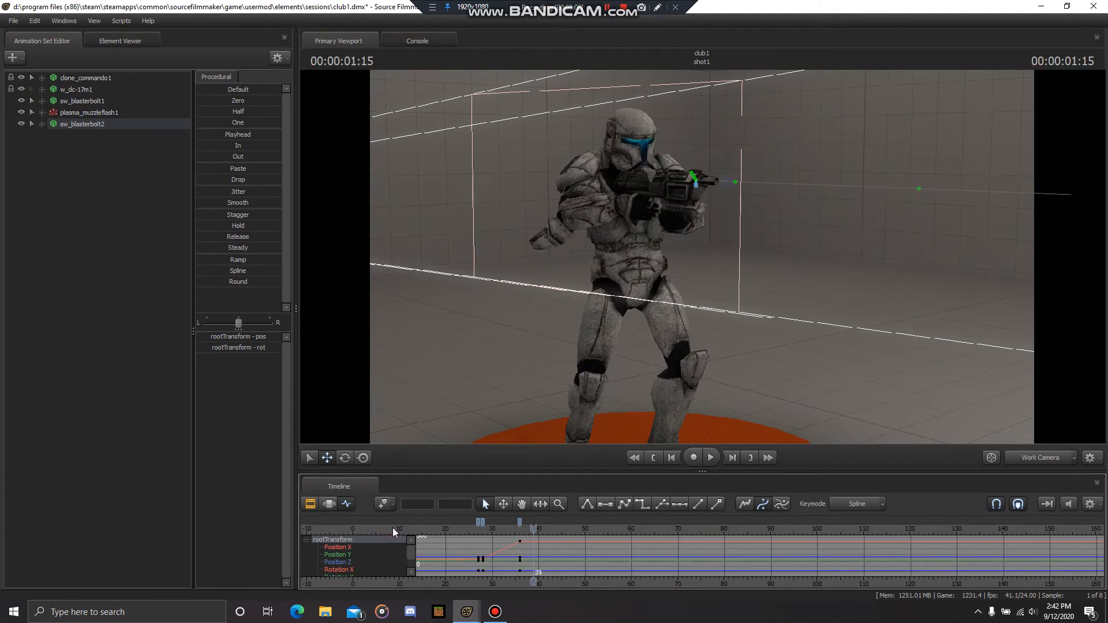
At frame 28, start an animation set for a new particle system using the definition file muzzle_flash_custom.pcf
key(Up)
key(Up)
drag(479, 398, 597, 381)
key(a)
key(a)
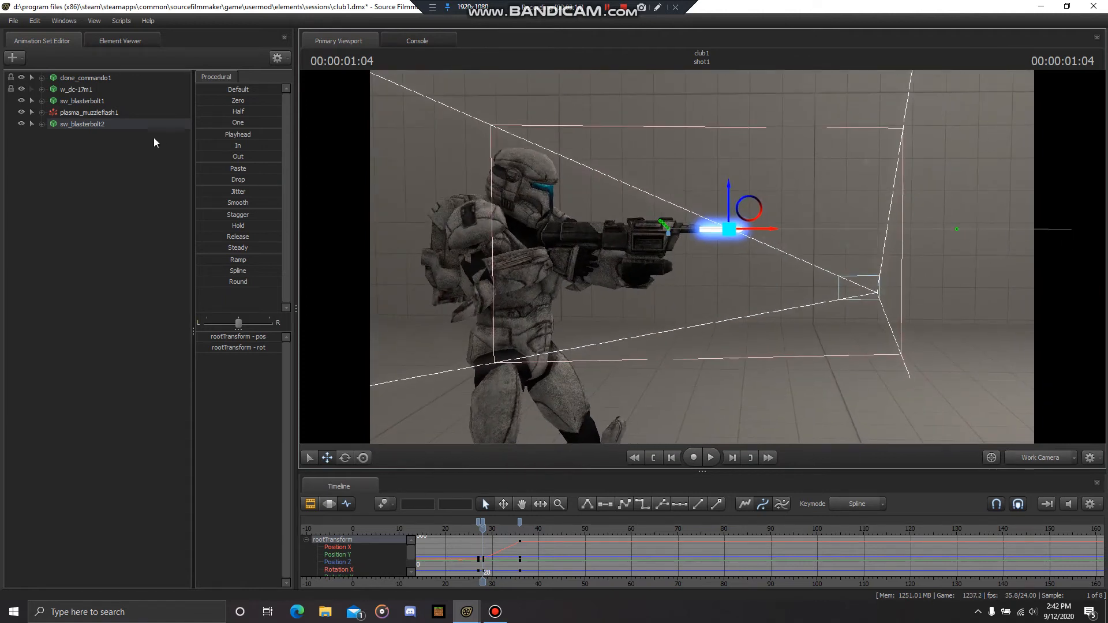
click(20, 58)
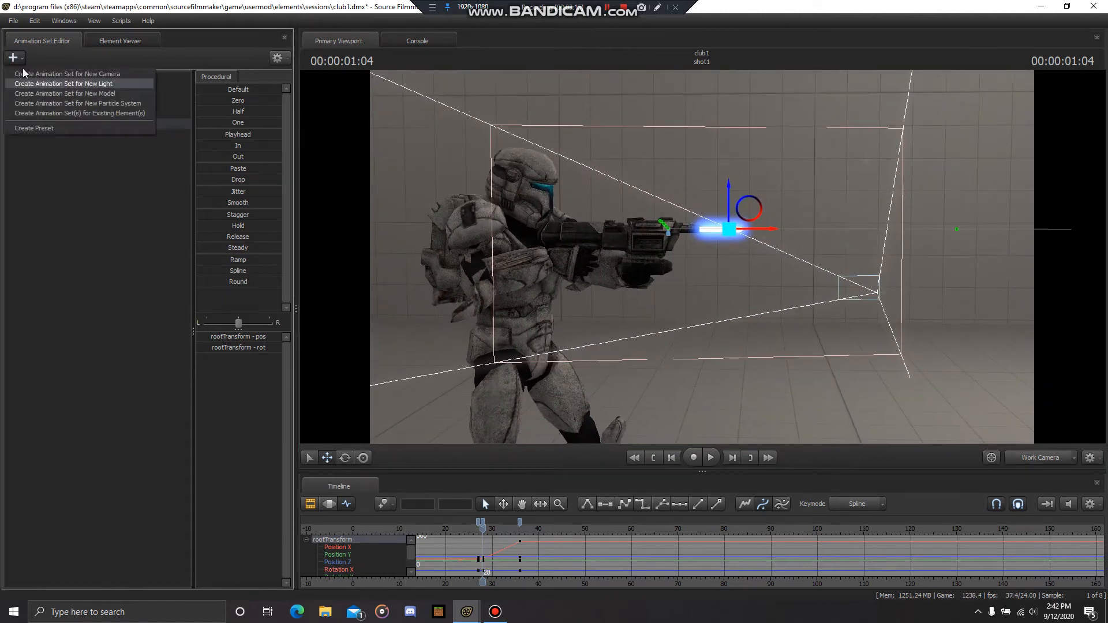
click(68, 104)
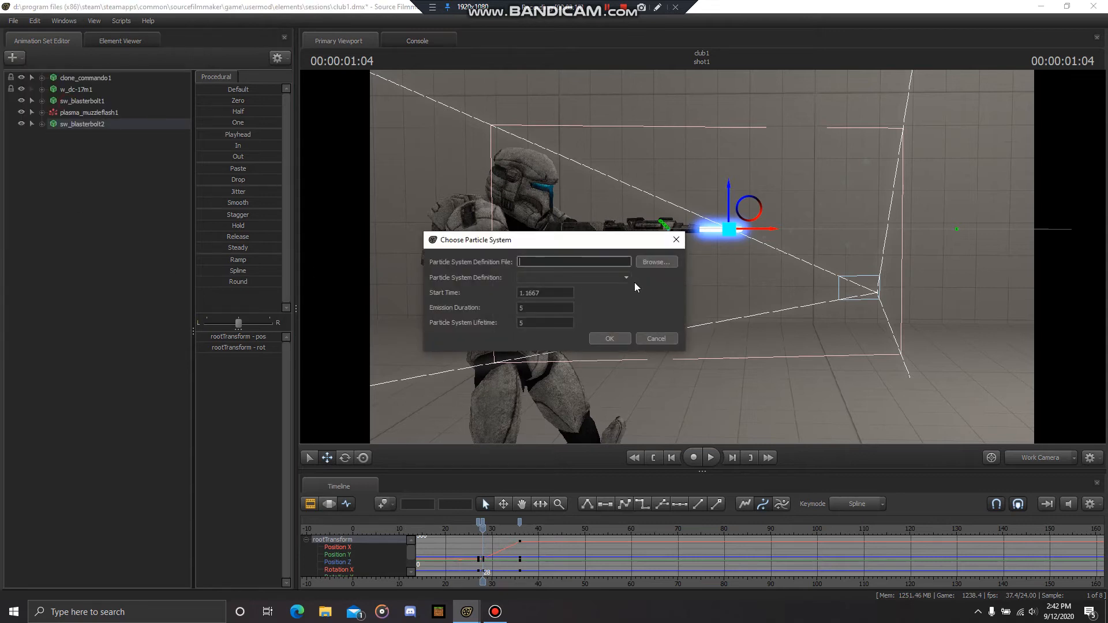
click(649, 261)
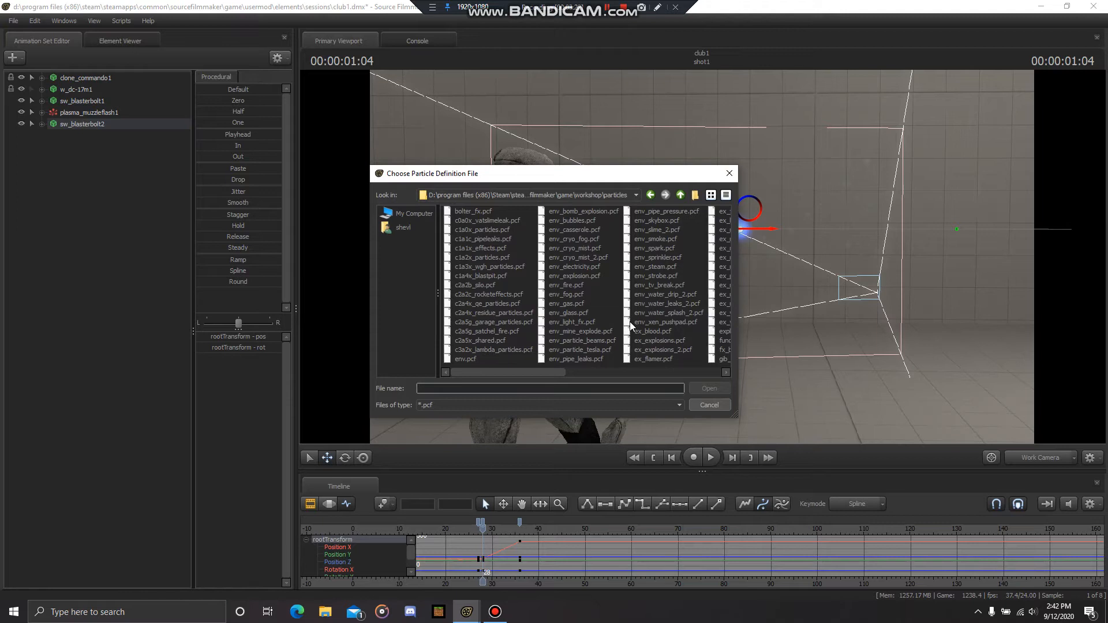
scroll(532, 371, down, 1)
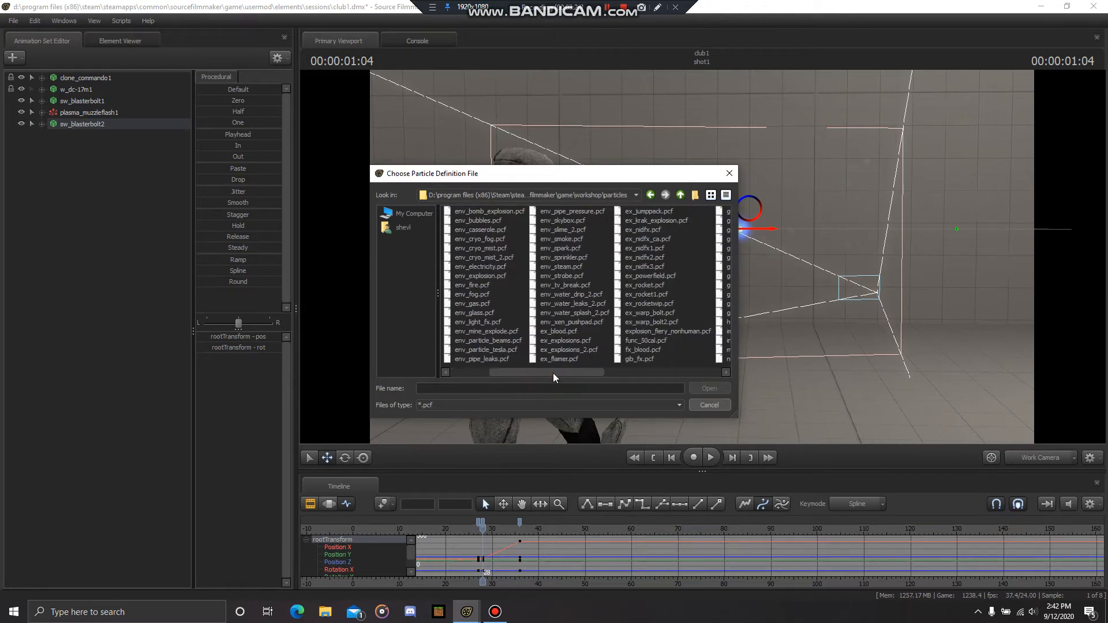
scroll(587, 372, down, 2)
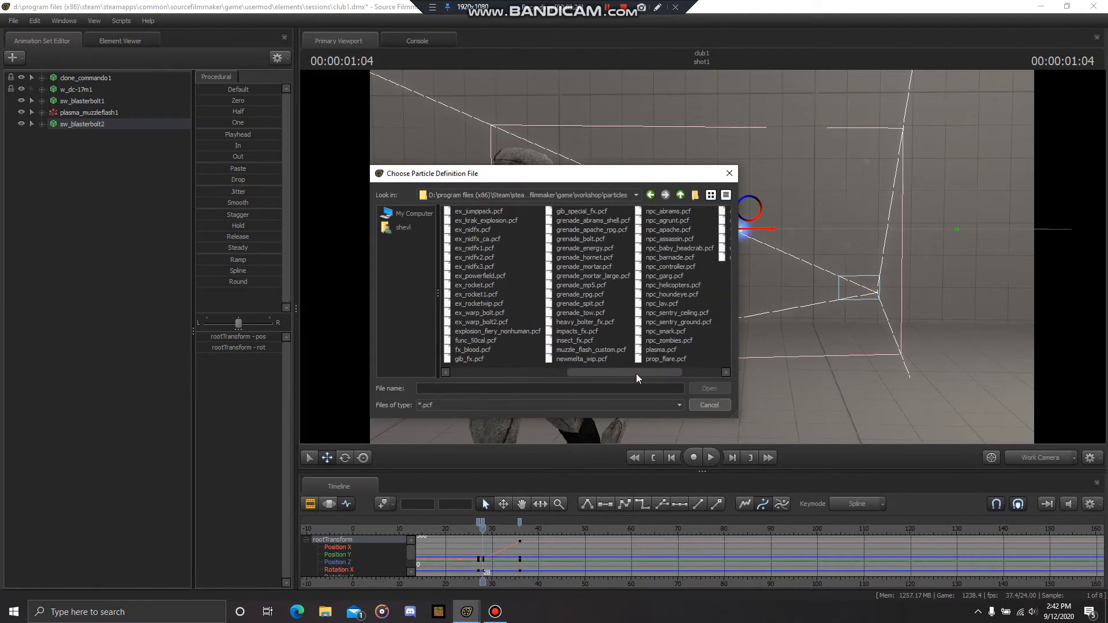
double_click(580, 349)
Choose the plasma_muzzleflash definition and create the particle system with start time 1.1667, emission duration 5 and lifetime 5
click(621, 278)
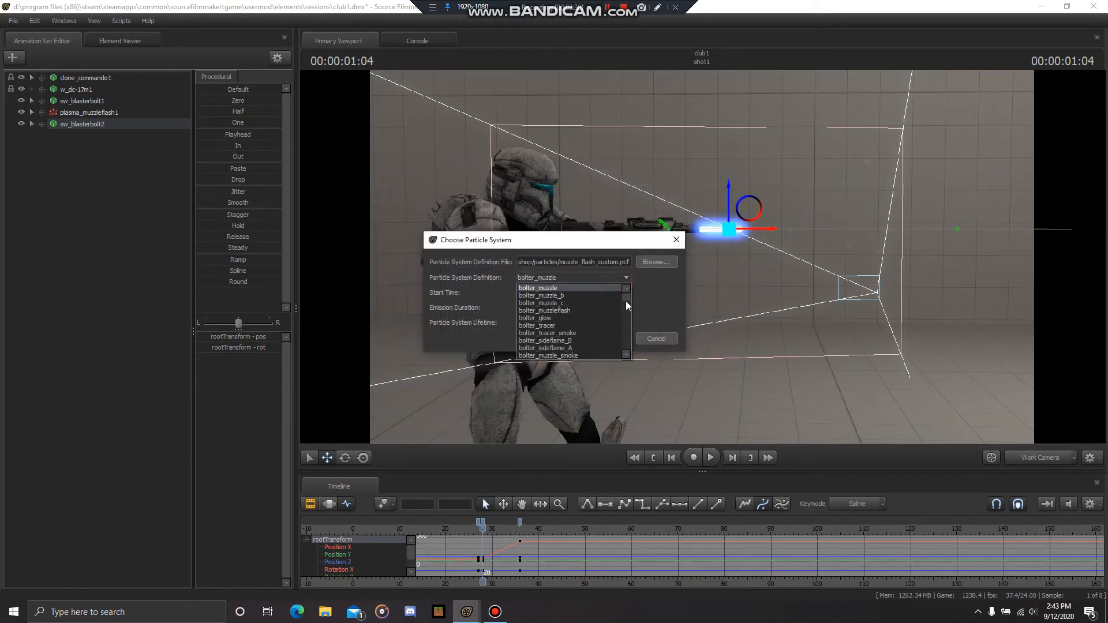
drag(625, 300, 625, 313)
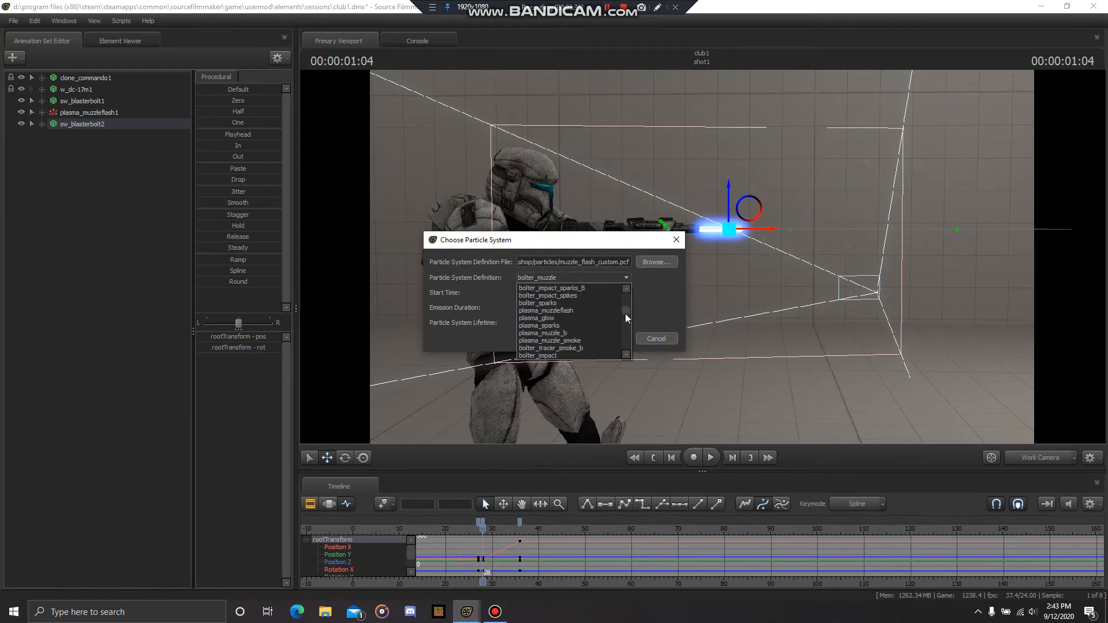
click(577, 309)
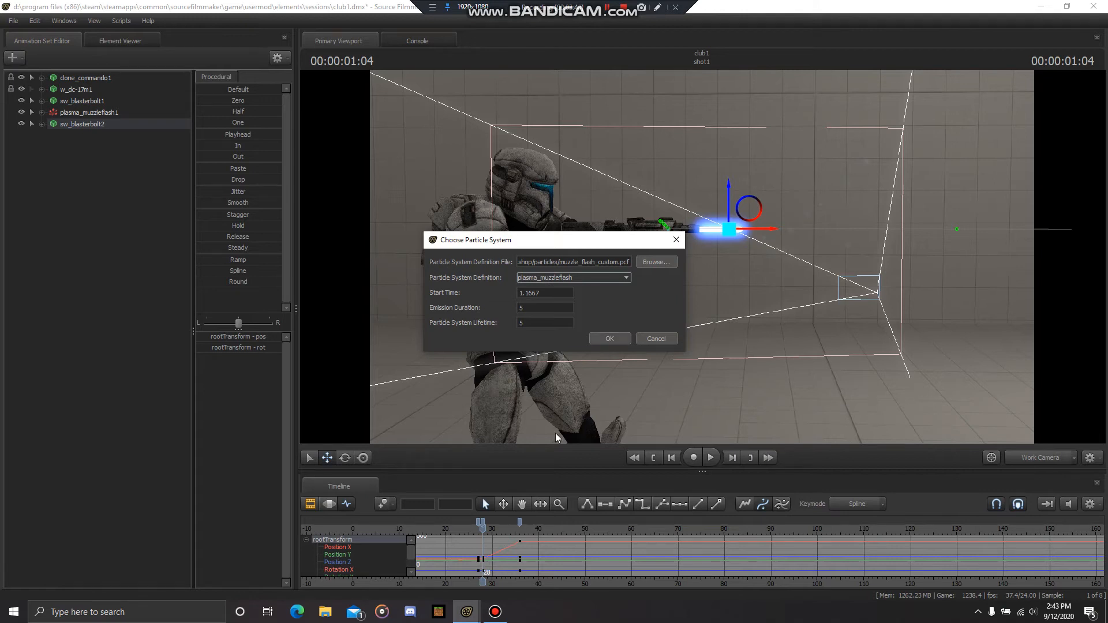
click(612, 339)
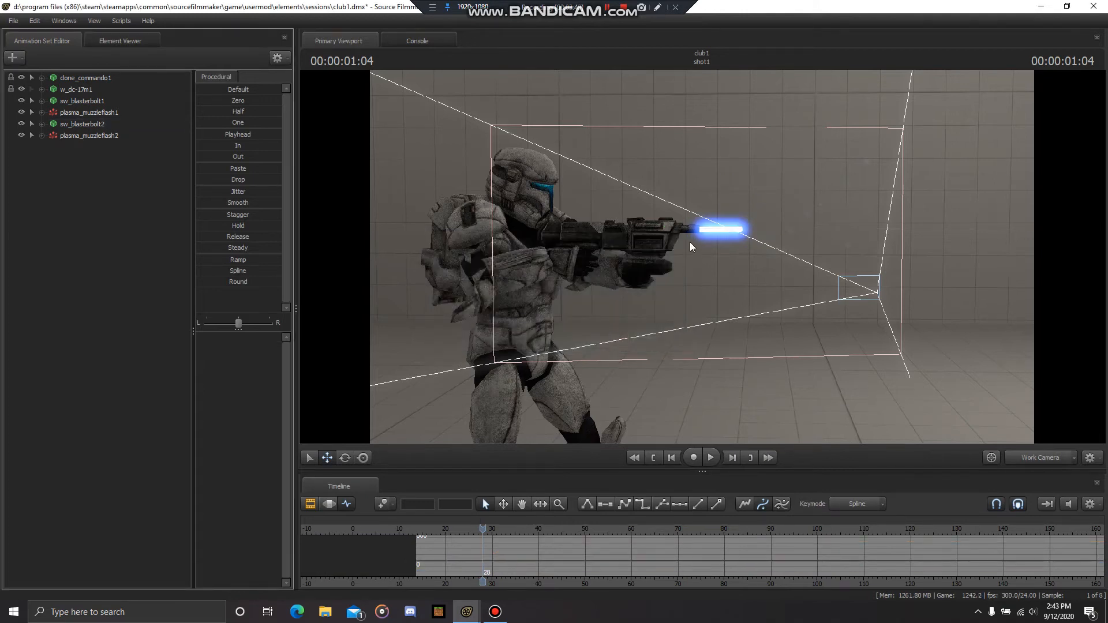
Expand plasma_muzzleflash2 and move its transform onto the muzzle of the rifle, behind the fired bolt
click(83, 136)
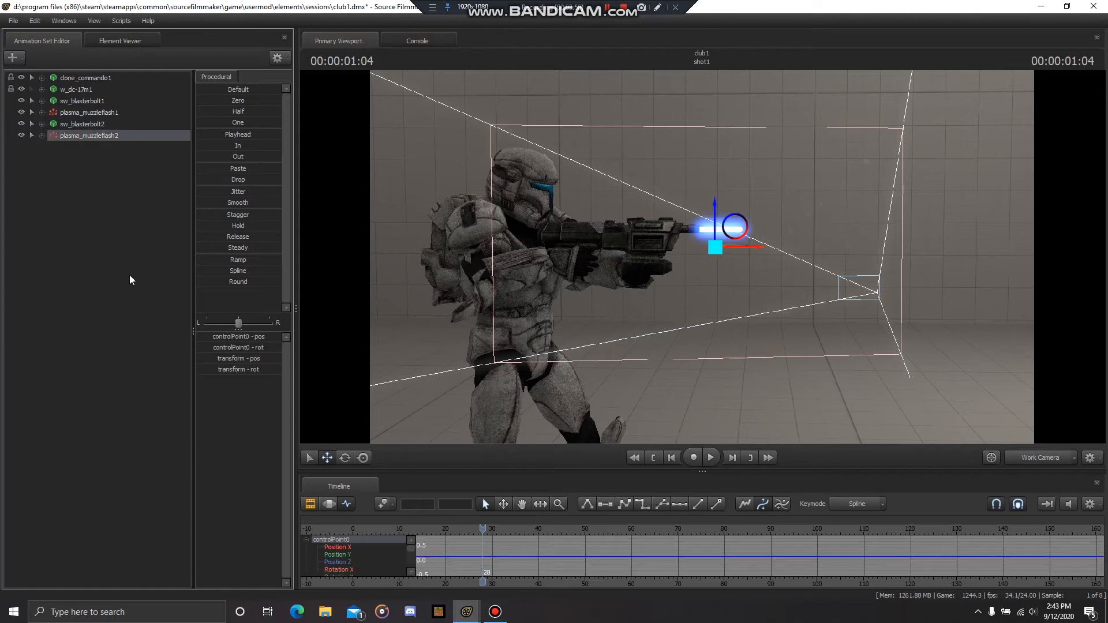
click(42, 135)
click(53, 147)
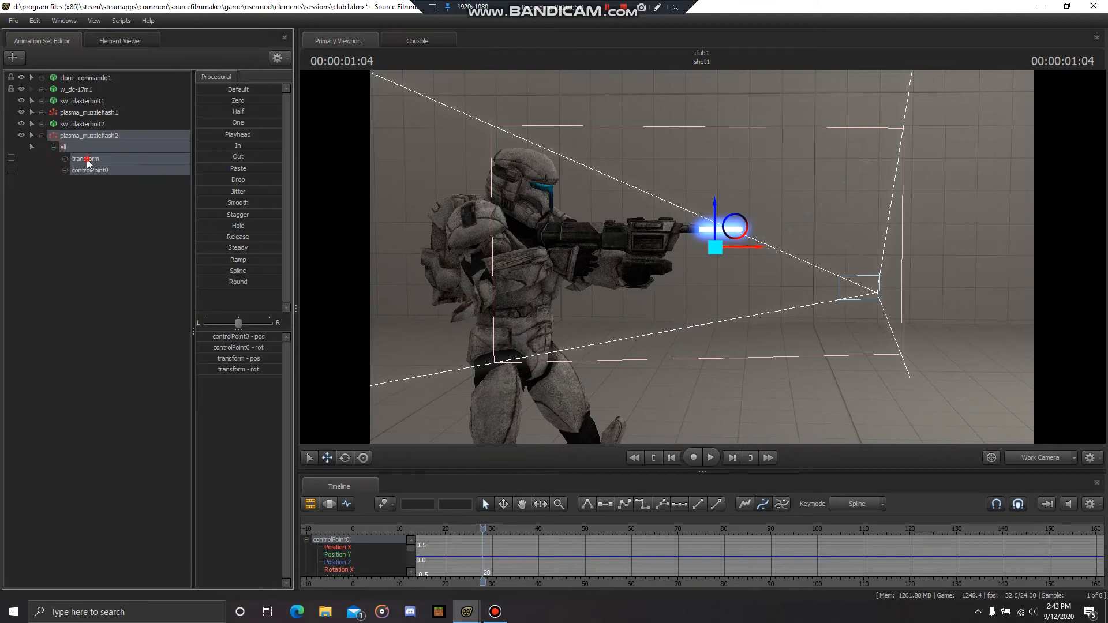
click(86, 159)
drag(605, 334, 934, 235)
key(w)
key(d)
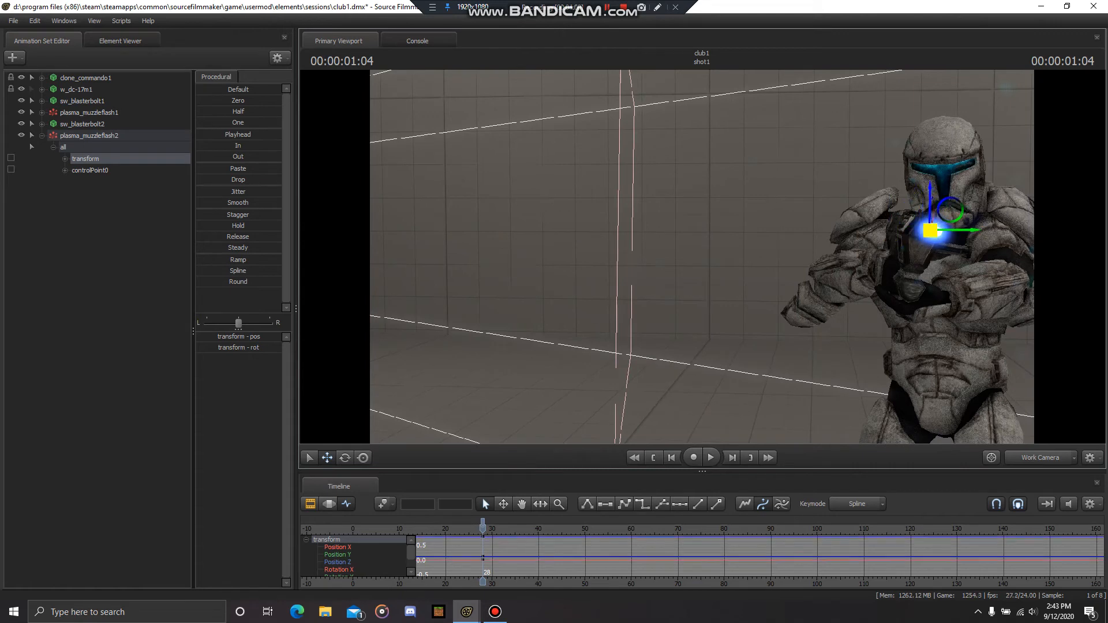
key(w)
drag(695, 313, 797, 340)
key(d)
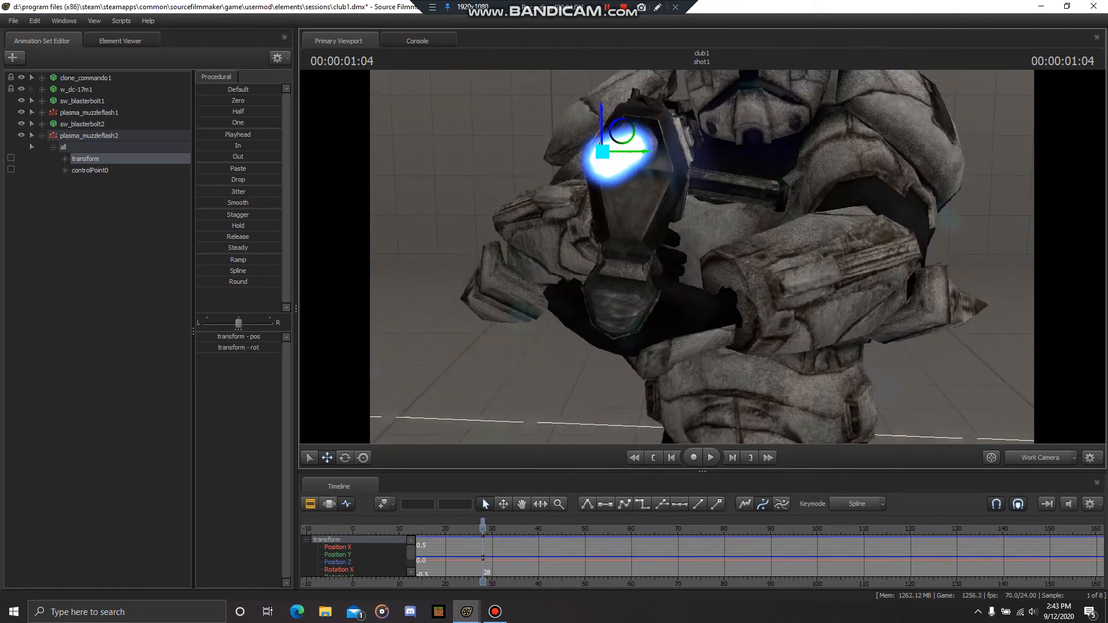
key(z)
drag(701, 258, 768, 241)
key(s)
key(x)
key(w)
key(s)
key(a)
key(d)
key(x)
key(z)
key(w)
key(s)
key(a)
key(s)
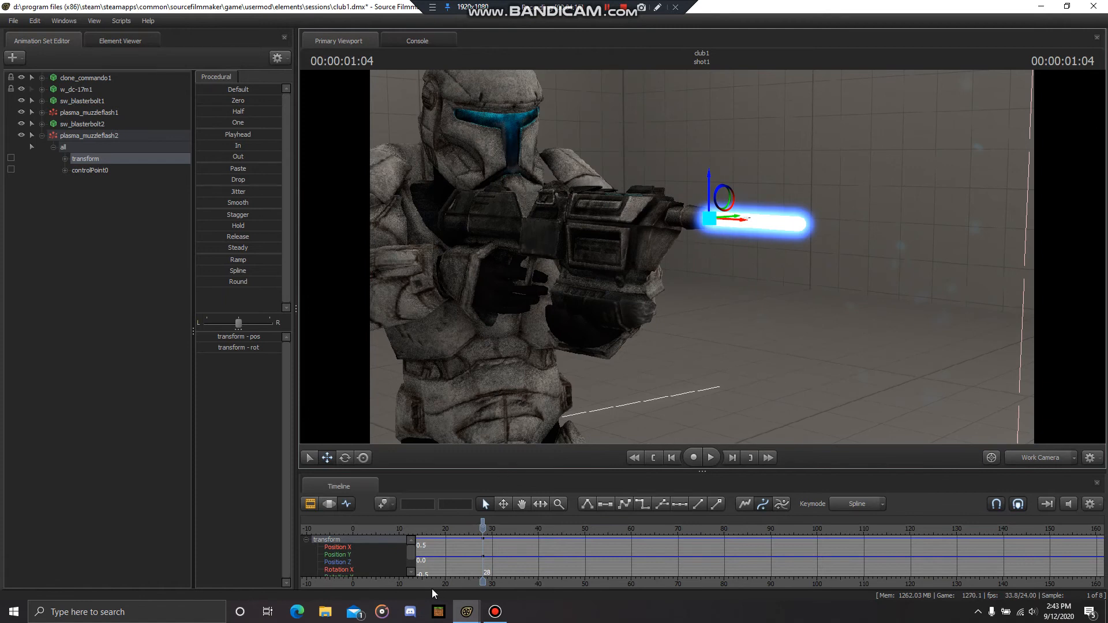
Examine the direction of the muzzle flash effect at frame 29 and return to frame 28
middle_drag(434, 577, 546, 577)
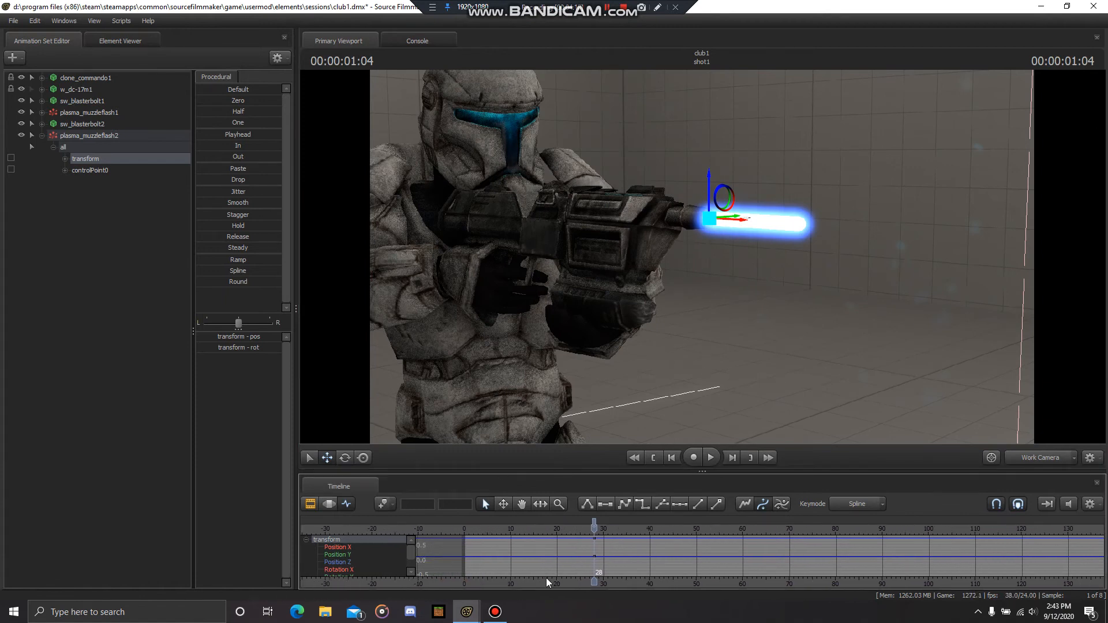
click(417, 529)
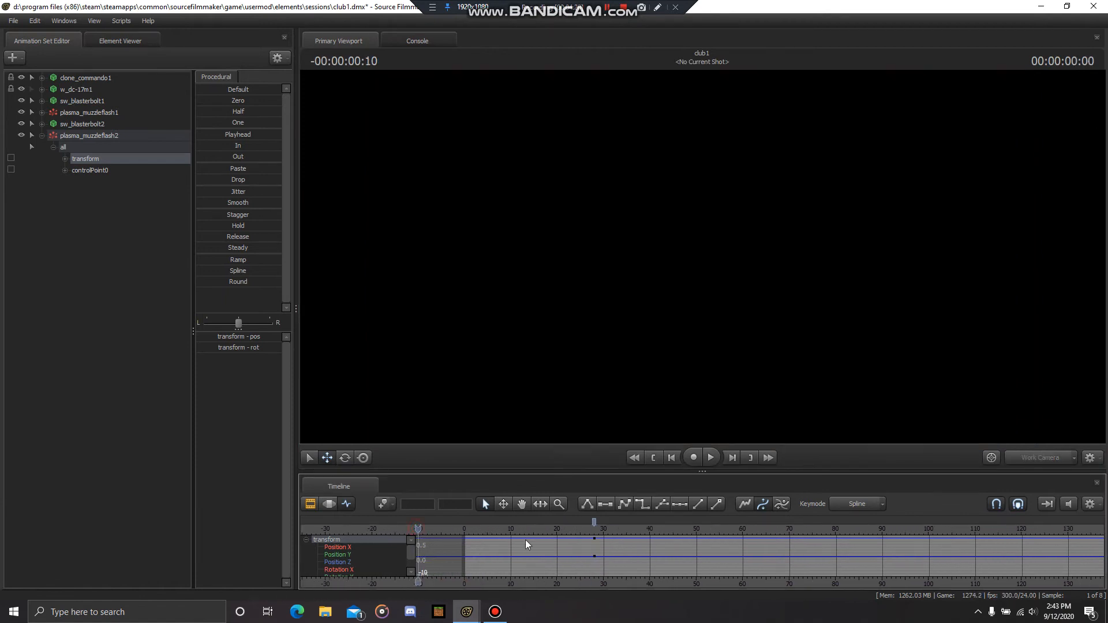
click(594, 529)
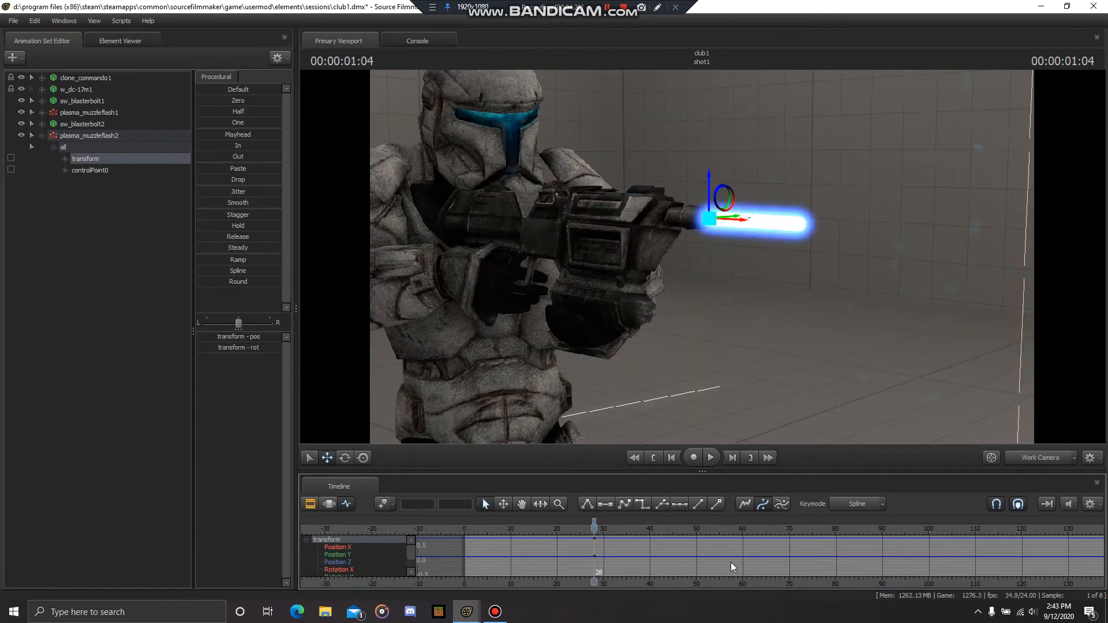
key(Right)
drag(809, 349, 525, 349)
key(s)
key(w)
key(d)
key(s)
key(d)
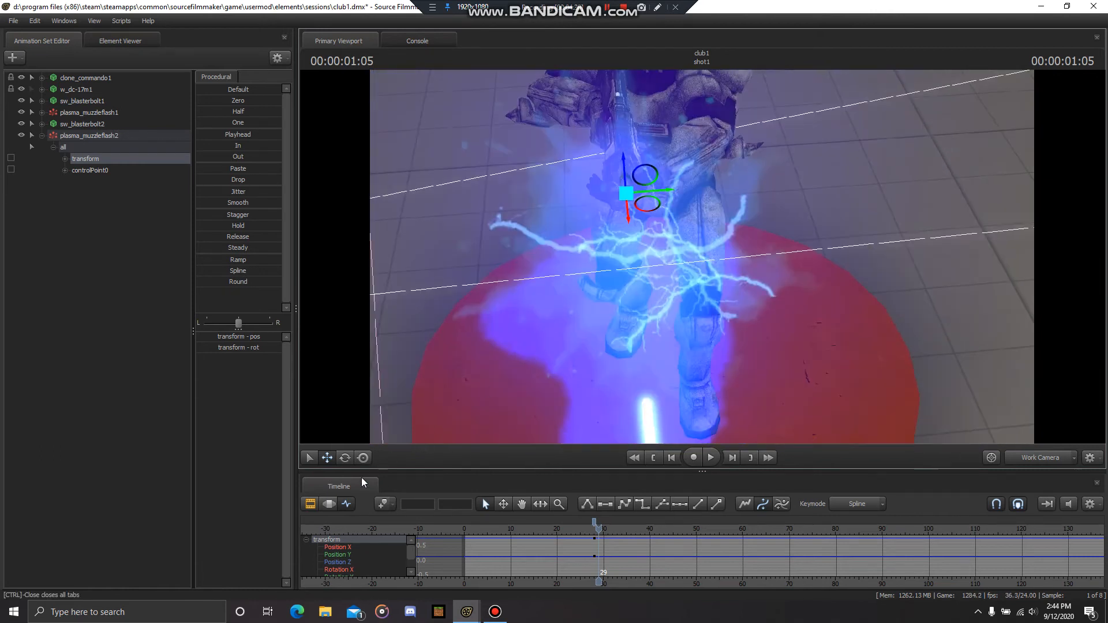
key(Left)
Rotate the transform of plasma_muzzleflash2 so that the flash points forward along the rifle barrel
click(348, 457)
drag(578, 346, 561, 238)
key(w)
key(w)
key(w)
key(x)
mouse_move(751, 280)
mouse_down()
mouse_move(765, 294)
mouse_move(924, 289)
mouse_up()
key(s)
key(a)
key(s)
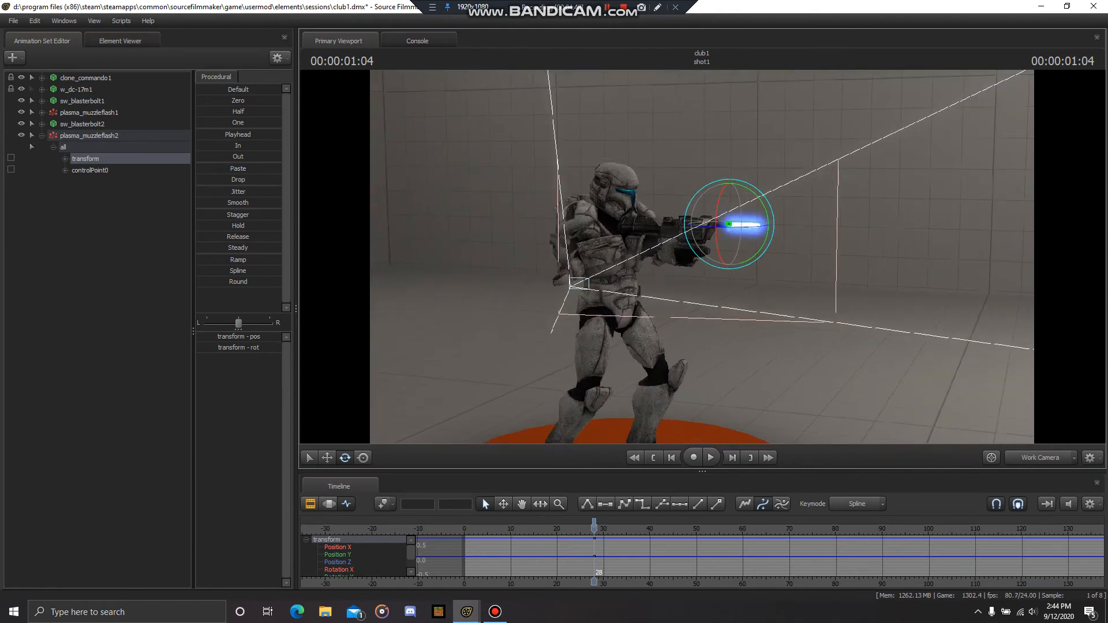
Play back the shot from about frame 10 to check the muzzle flash, and return to frame 28
click(542, 526)
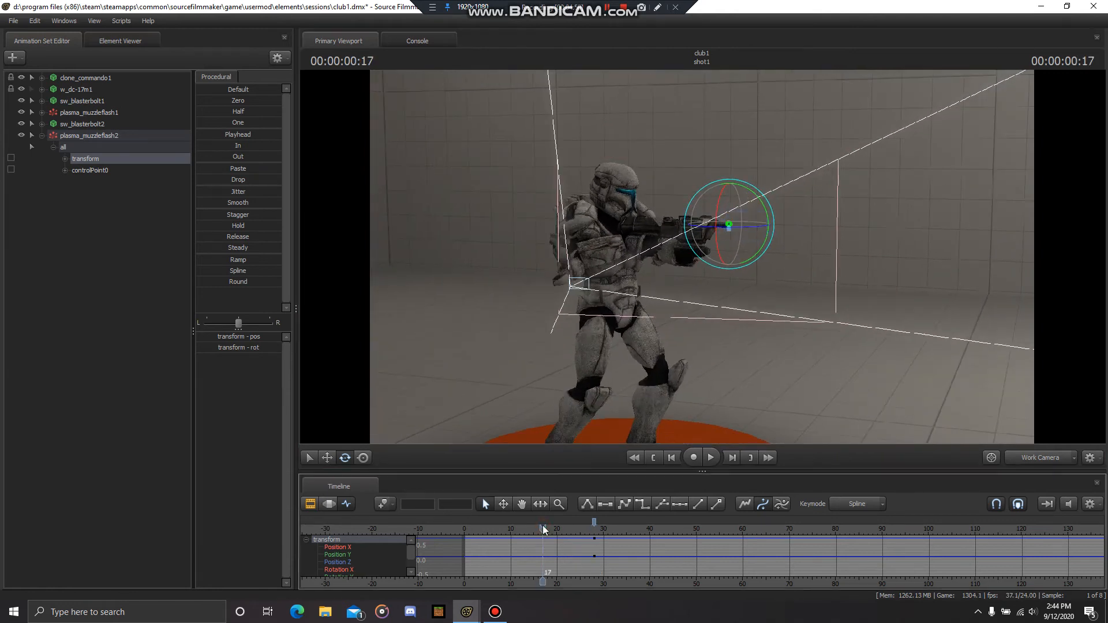
click(510, 521)
key(space)
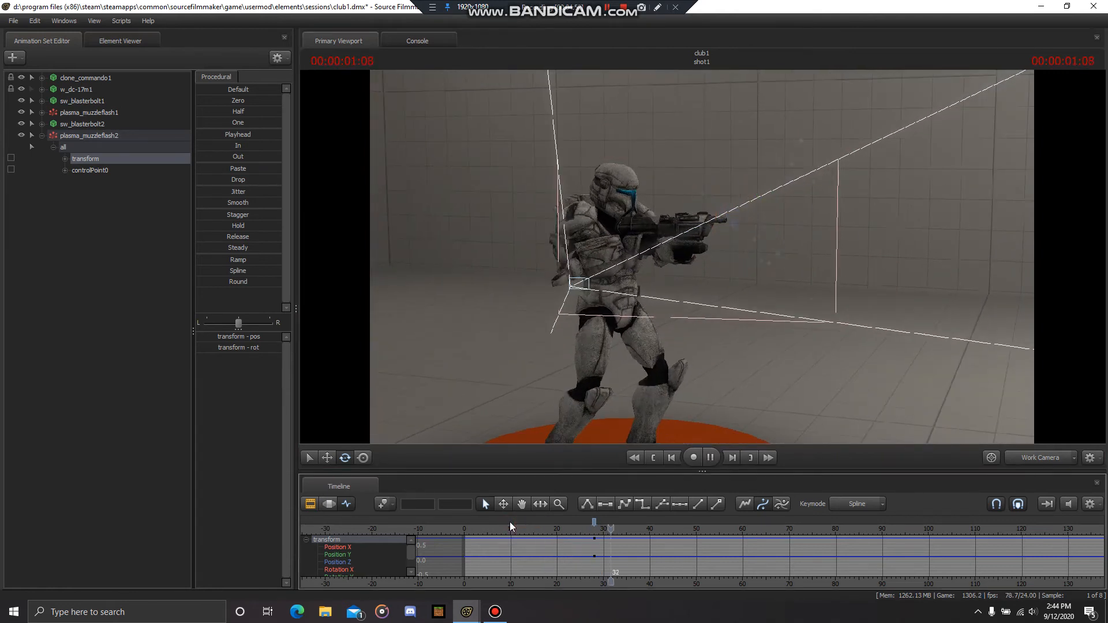
key(space)
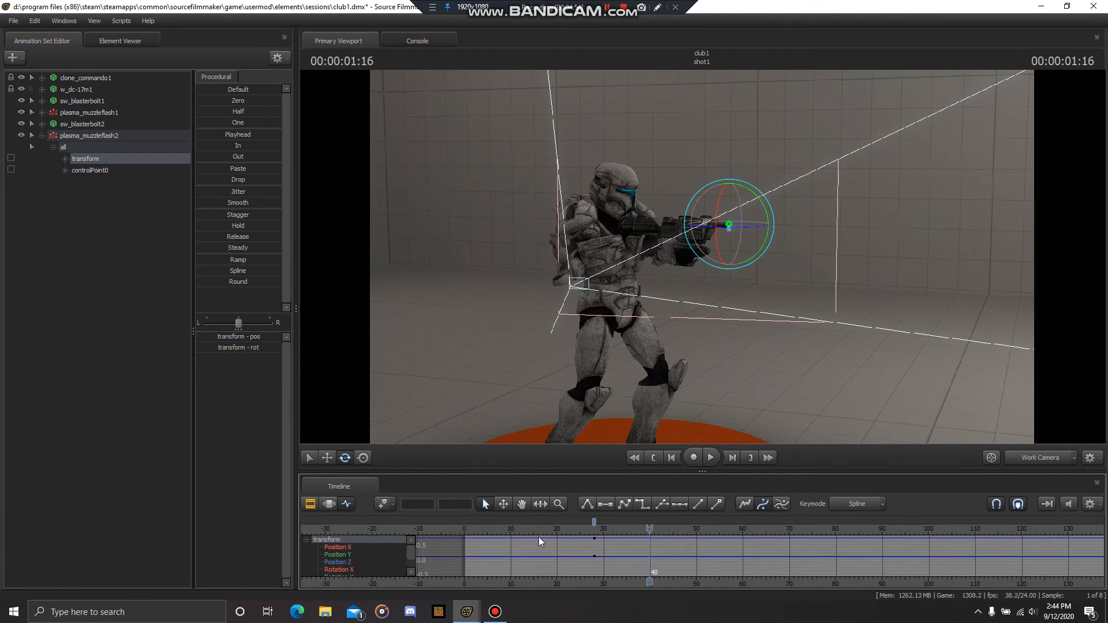
click(599, 531)
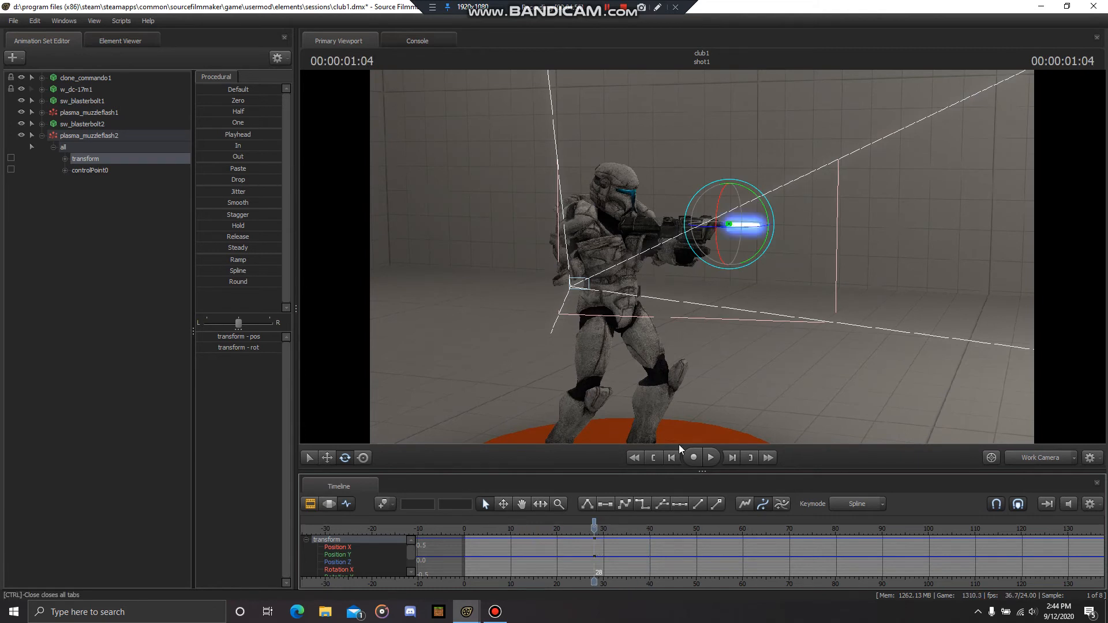
drag(754, 387, 789, 355)
key(w)
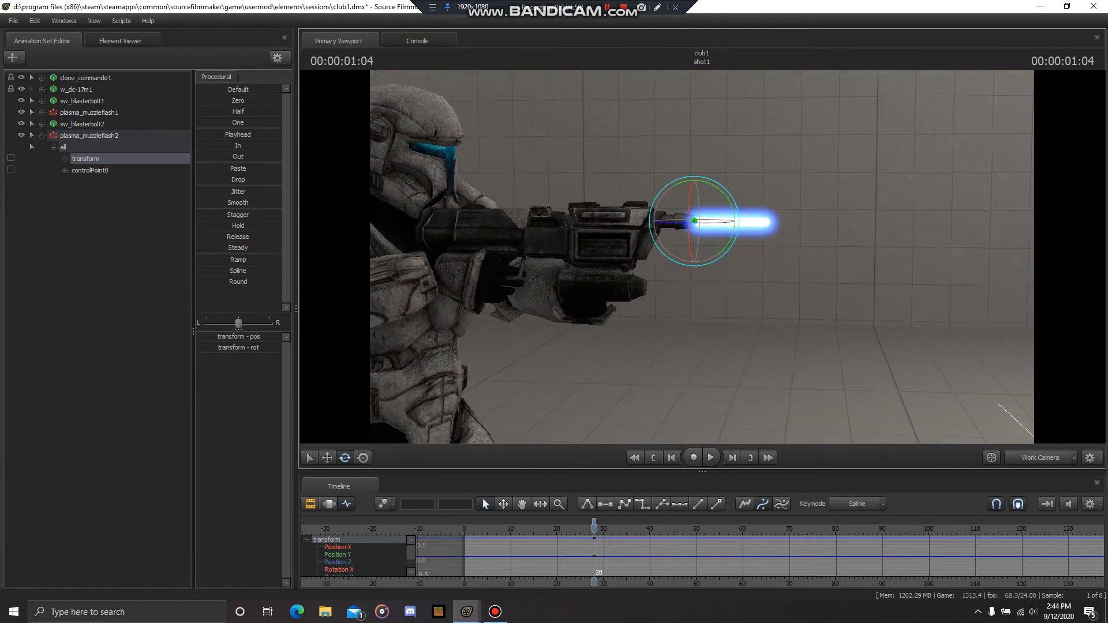
In the Clip Editor, preview the flash through camera2, change the scene camera to camera1, reframe it on the commando and go to frame 27
click(311, 504)
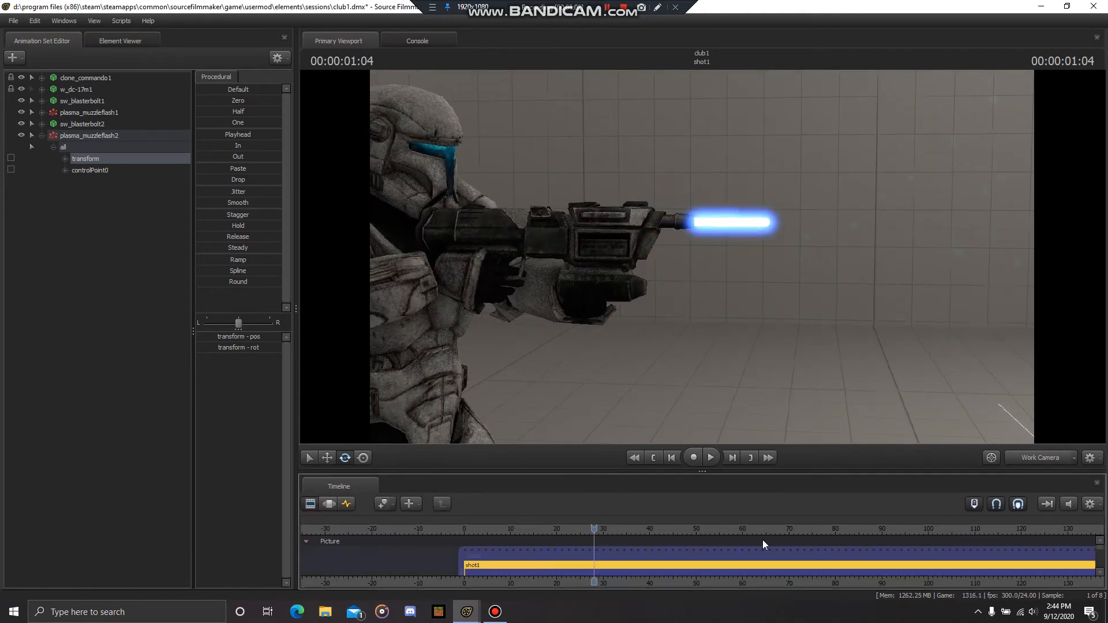
click(1056, 459)
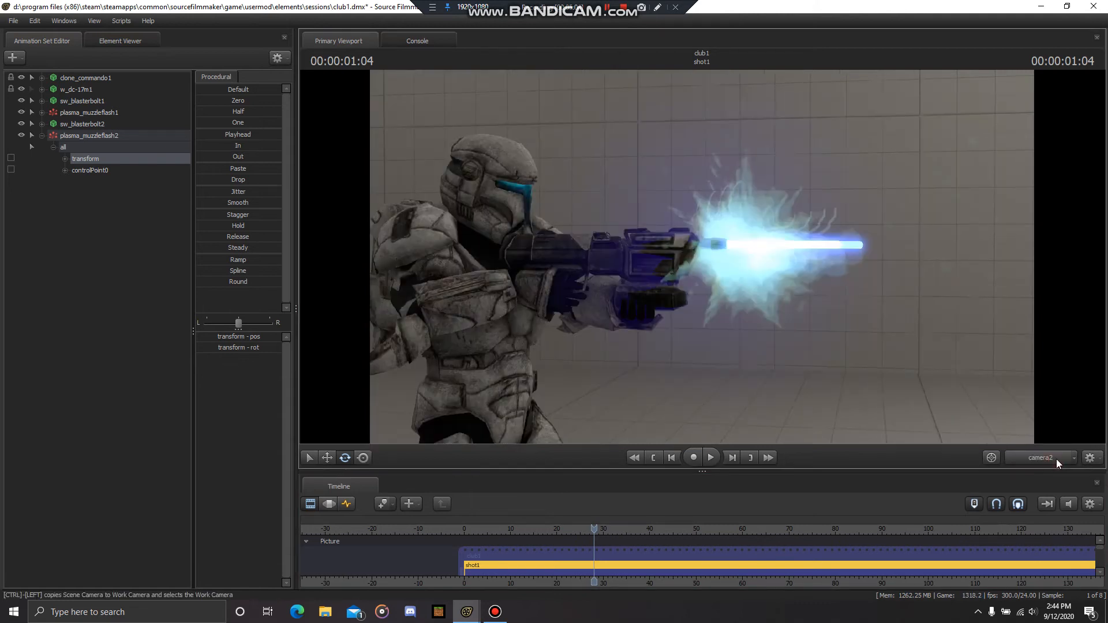
click(1076, 457)
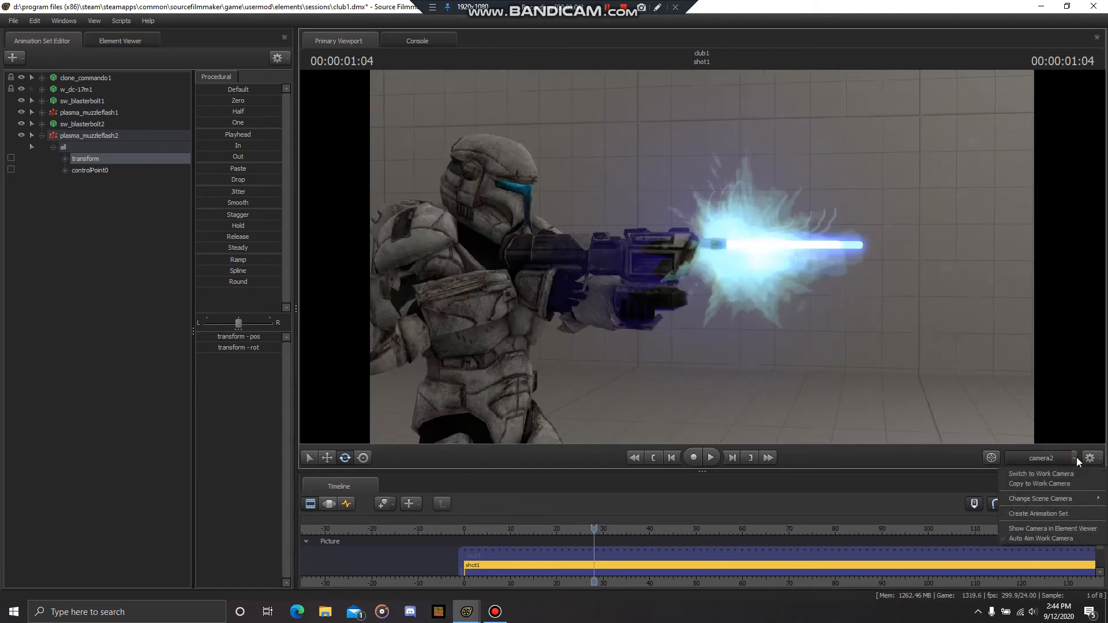
mouse_move(1036, 499)
click(972, 515)
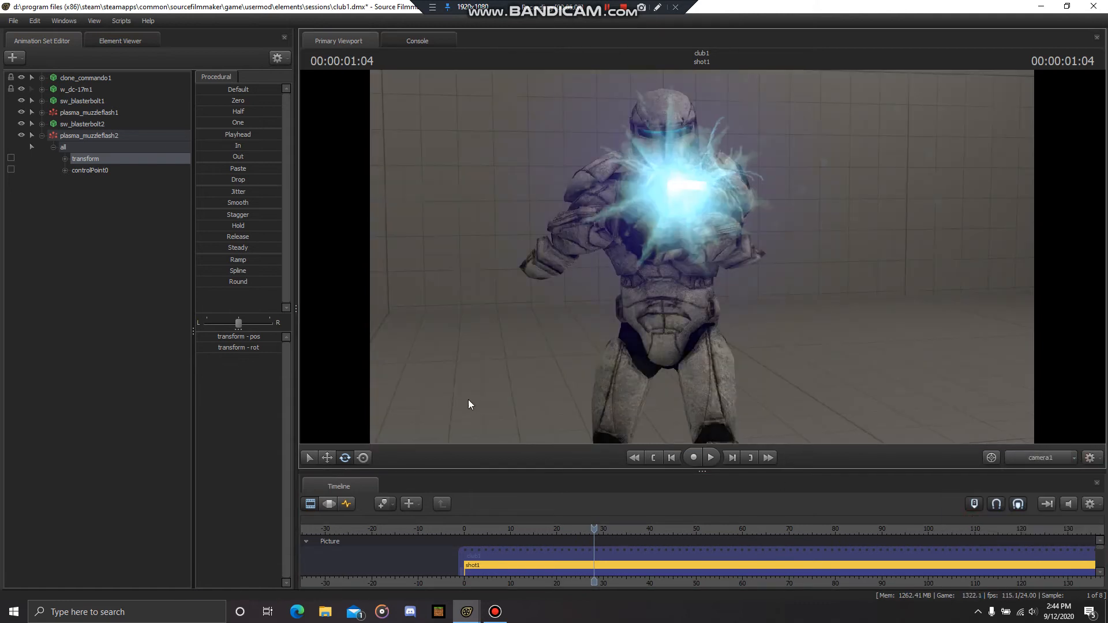
mouse_move(554, 317)
mouse_down()
mouse_move(623, 306)
mouse_move(701, 258)
mouse_up()
key(Left)
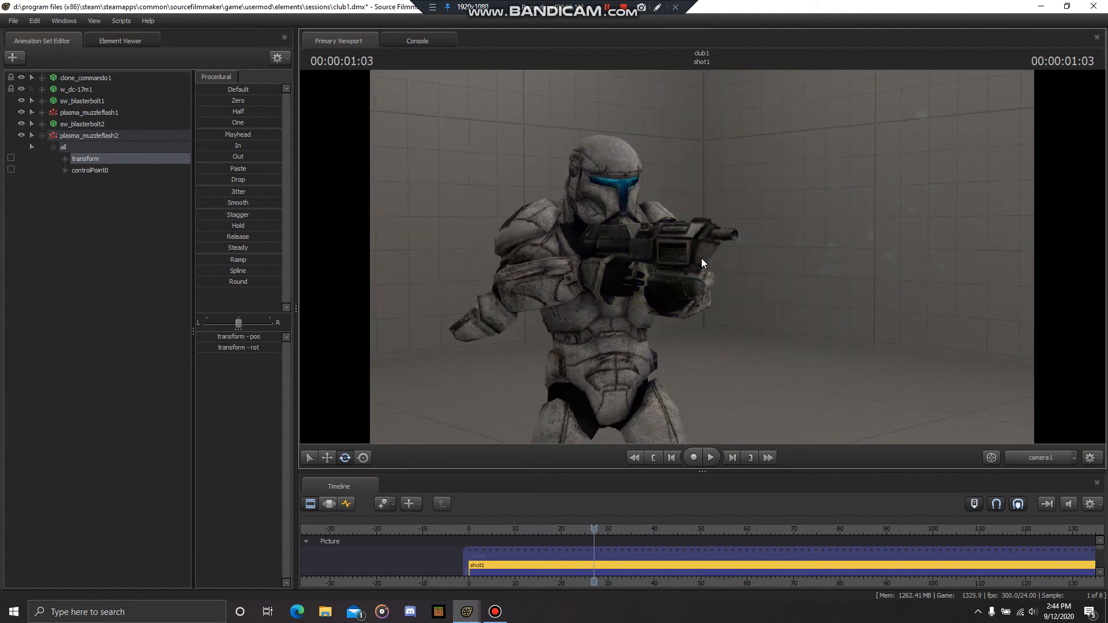
At frame 28, create an animation set for the existing camera2 and delete that camera's animation set from the scene
key(Right)
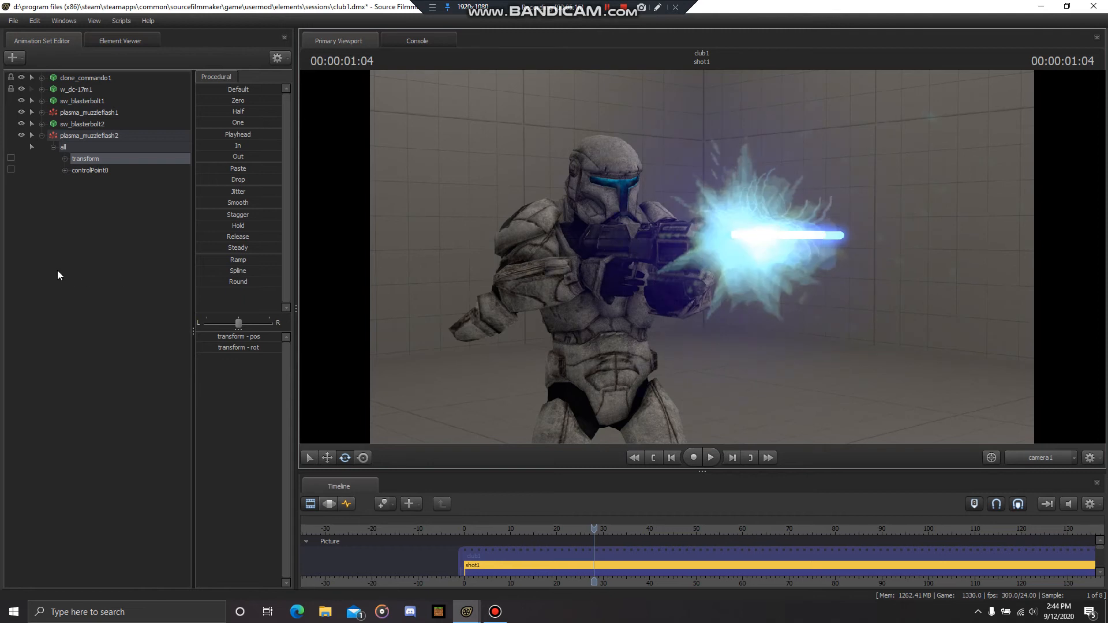
right_click(45, 254)
click(73, 300)
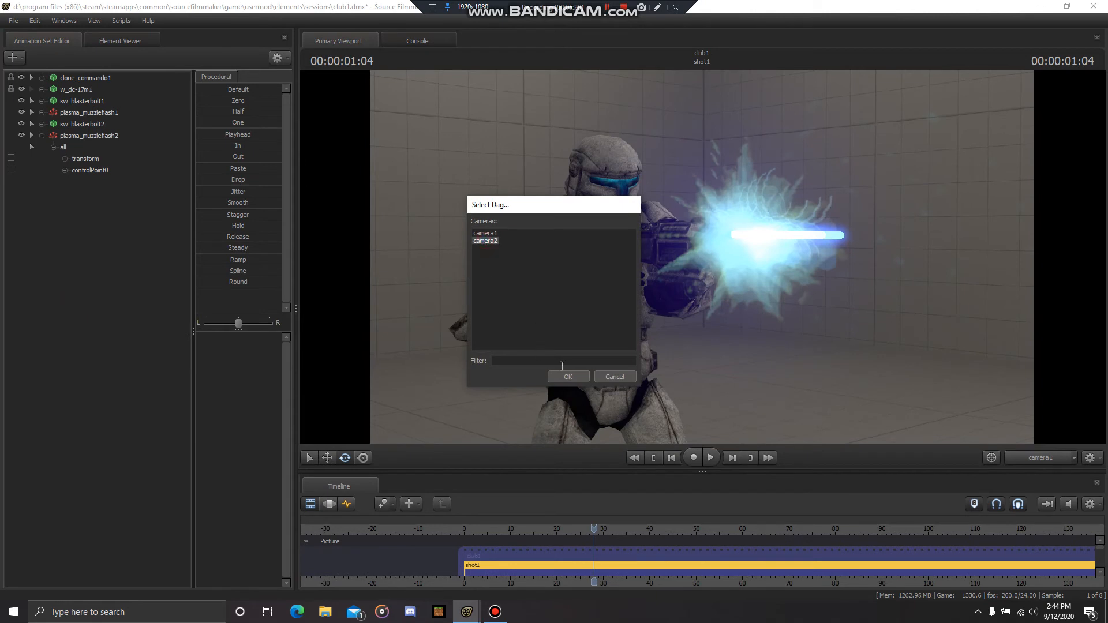
click(568, 376)
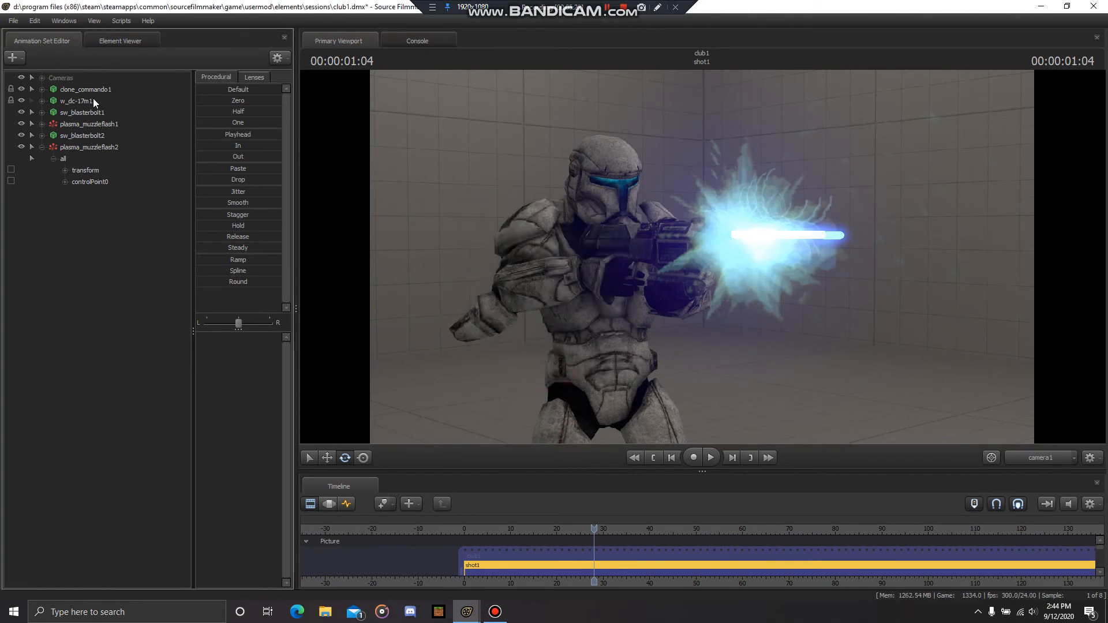
click(42, 77)
right_click(76, 90)
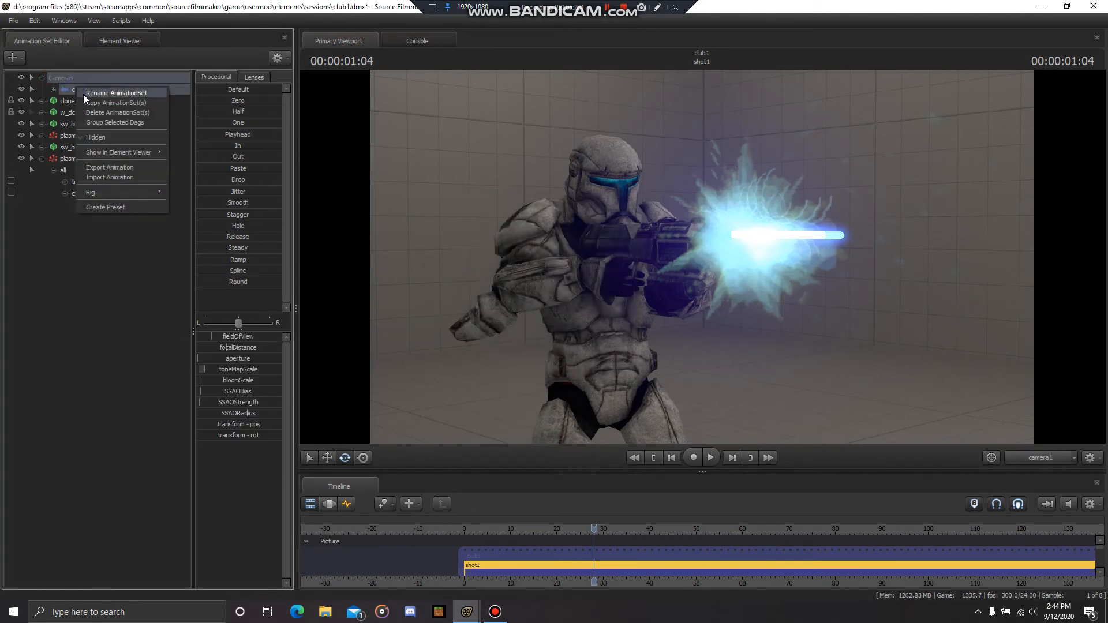
click(95, 112)
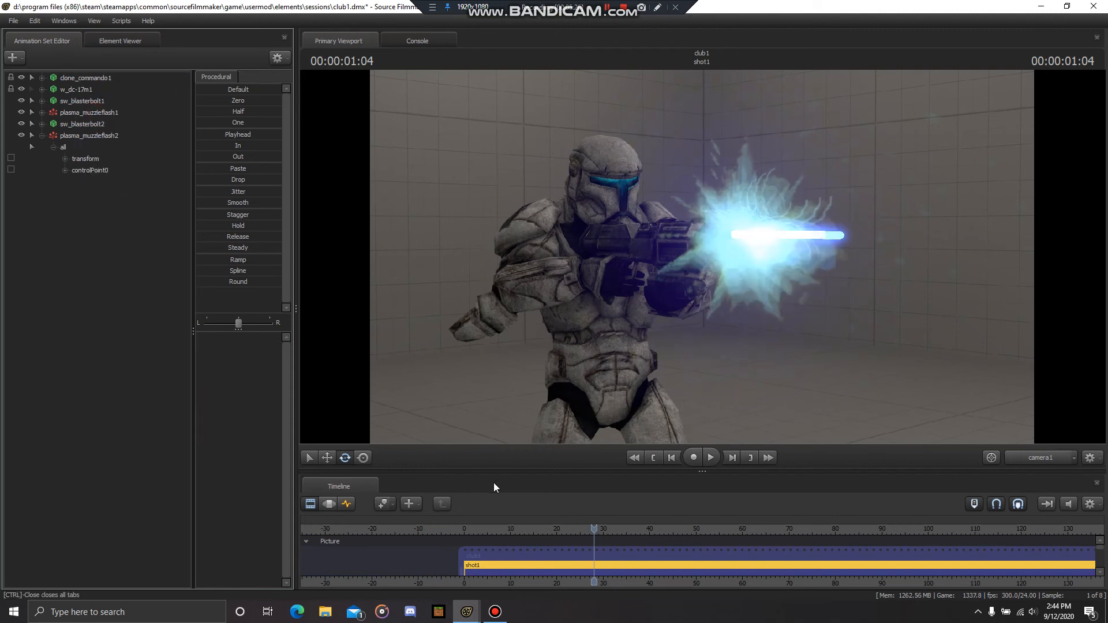
Play back the shot from about frame 1 to review both blaster shots through camera1
click(470, 527)
key(space)
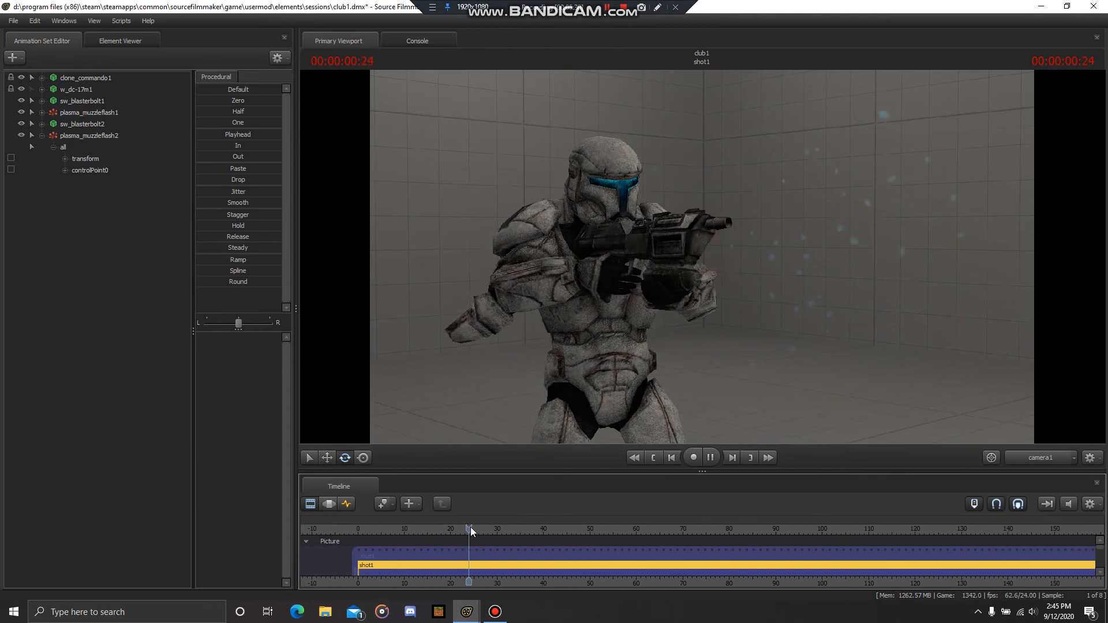
key(space)
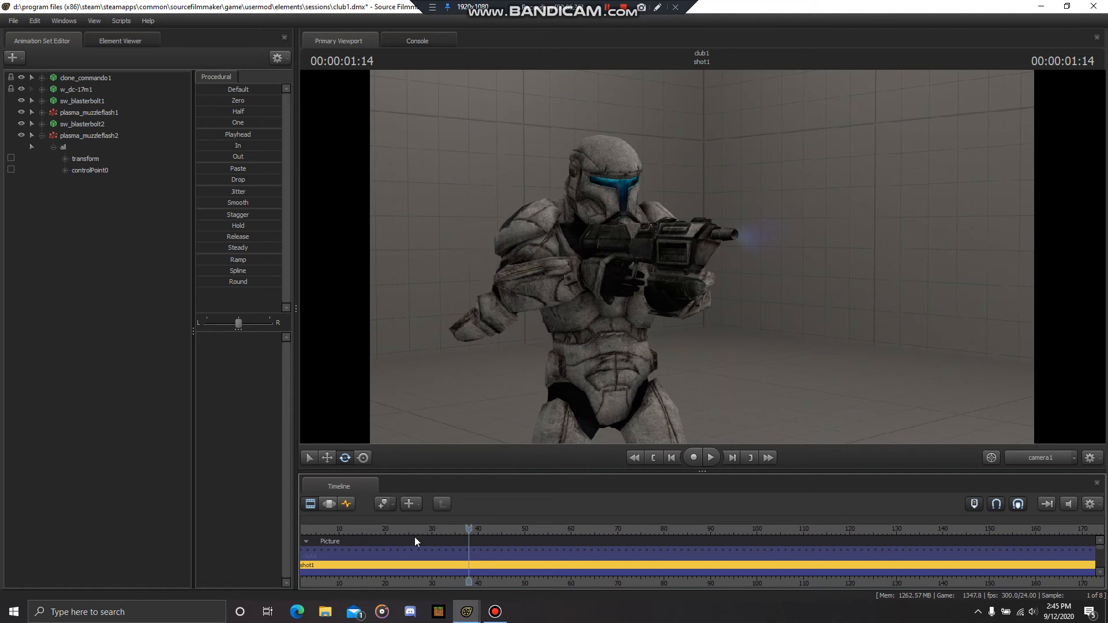
In the Graph Editor, go to frame 24 and reframe camera1 on the commando and his rifle from the side
click(347, 504)
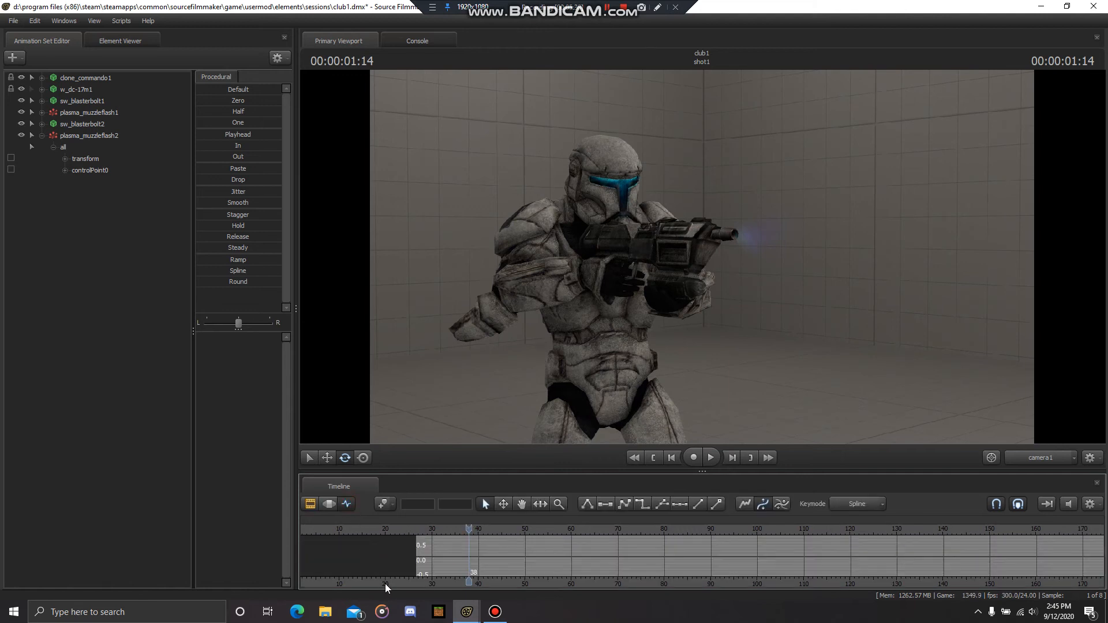
drag(385, 583, 612, 585)
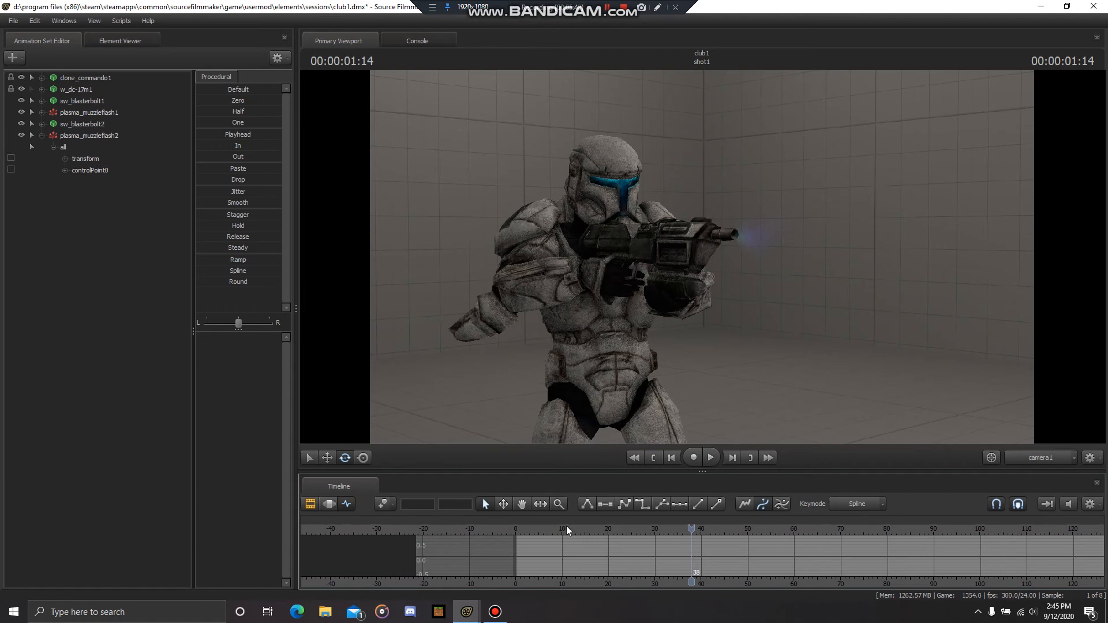
drag(566, 525, 625, 532)
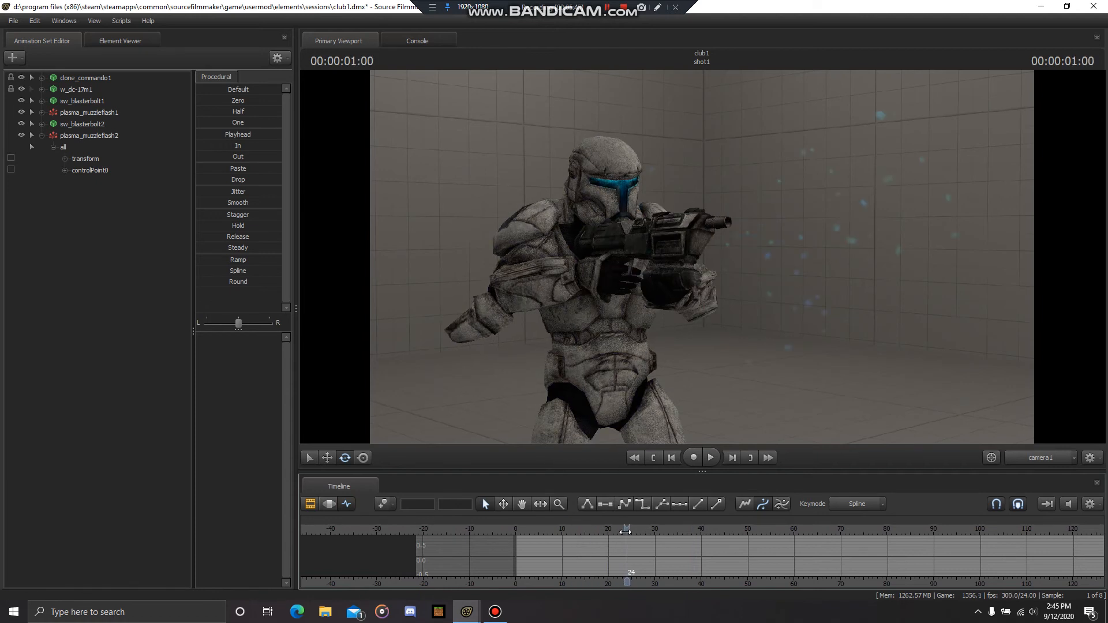
mouse_move(580, 364)
mouse_down()
mouse_move(820, 375)
mouse_move(572, 357)
mouse_up()
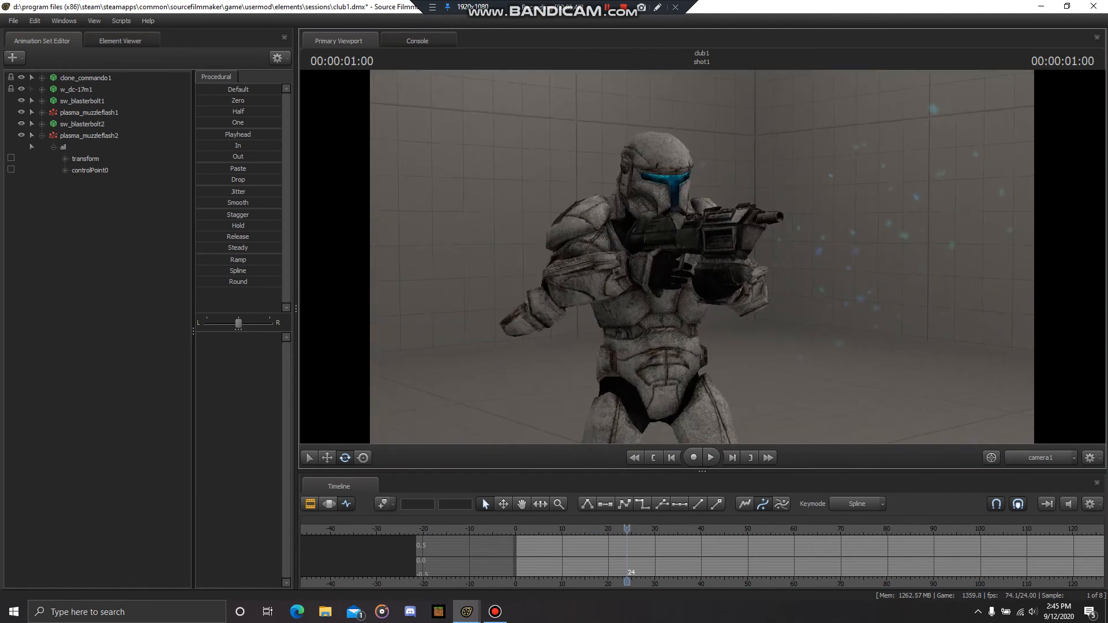
drag(701, 254, 702, 256)
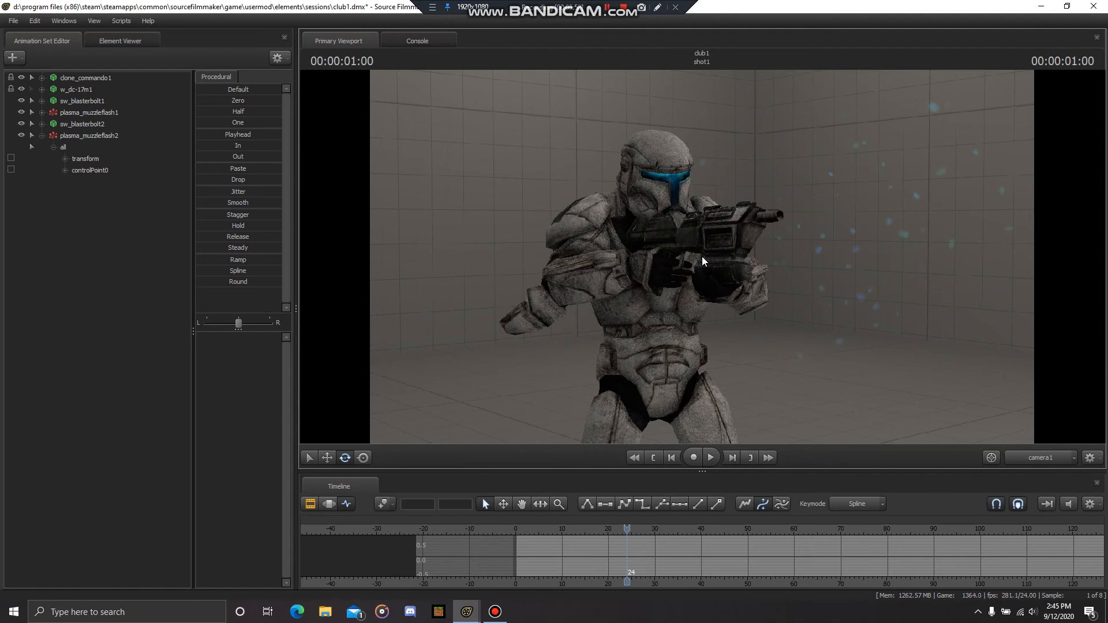
drag(724, 289, 898, 280)
key(a)
key(w)
key(s)
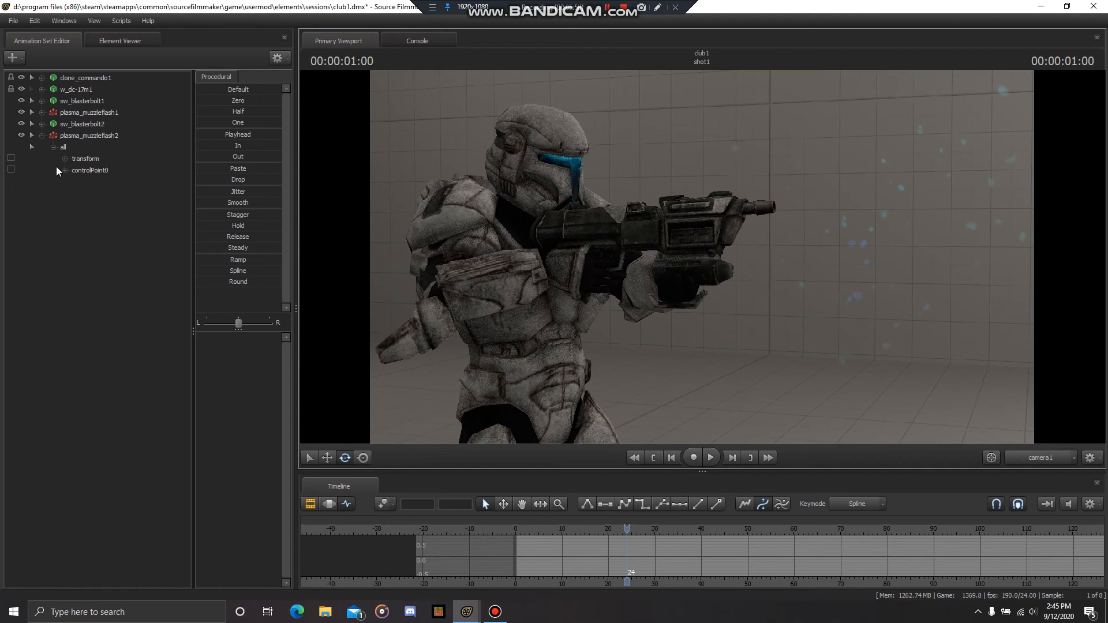
Select the transform of plasma_muzzleflash2 and examine its alignment with the rifle barrel at frame 28 in a close side view
click(82, 159)
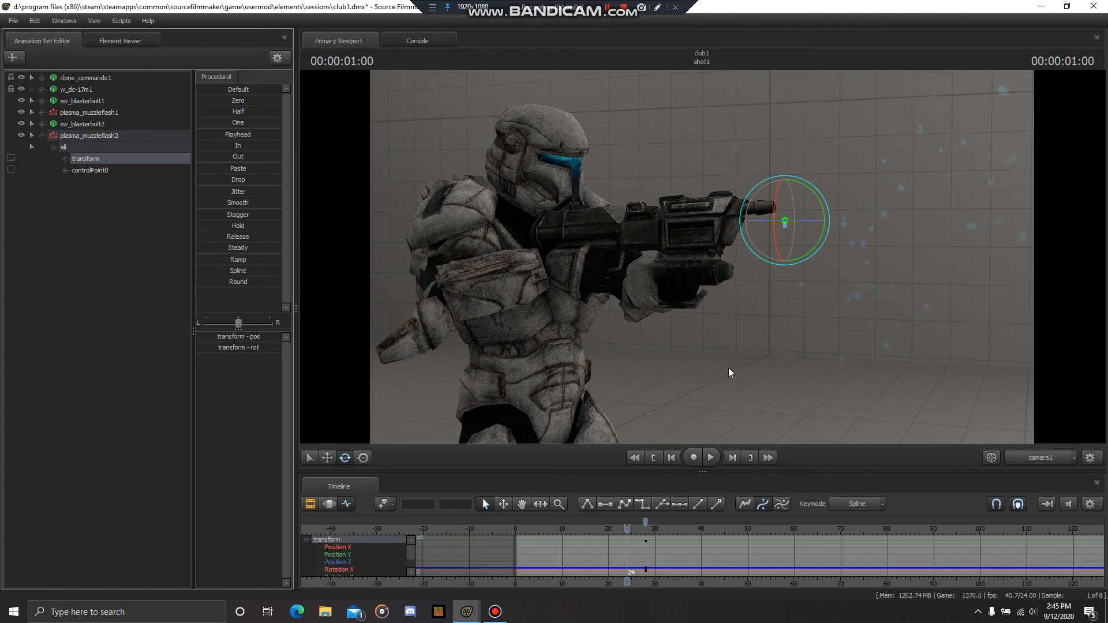
drag(730, 373, 687, 367)
key(d)
key(d)
key(d)
key(d)
key(d)
key(a)
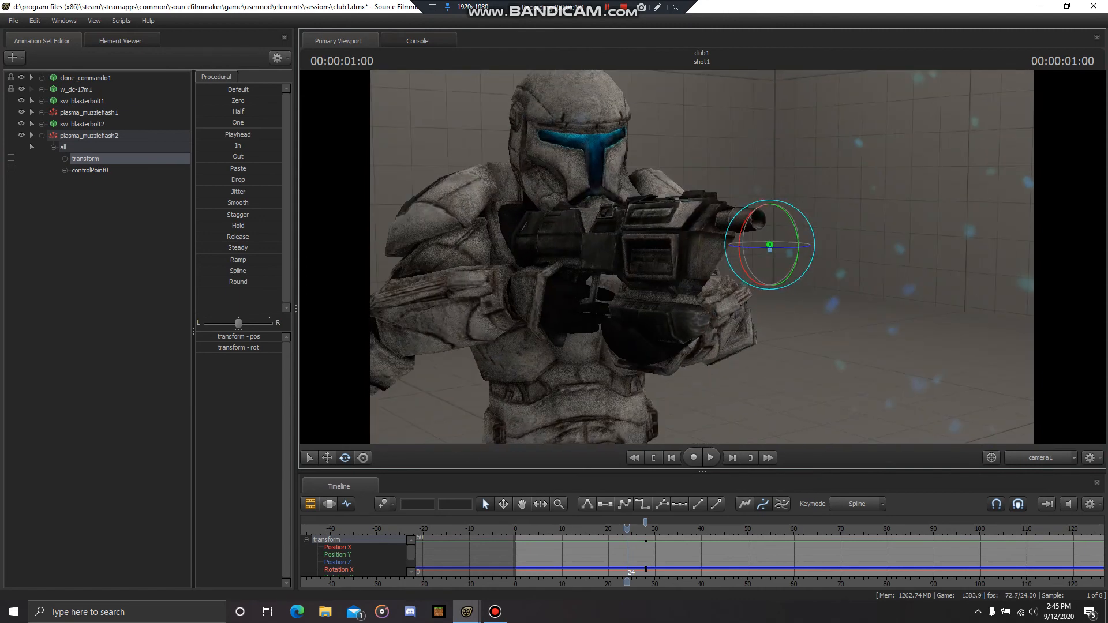
key(s)
key(Right)
key(Right)
key(Right)
key(Right)
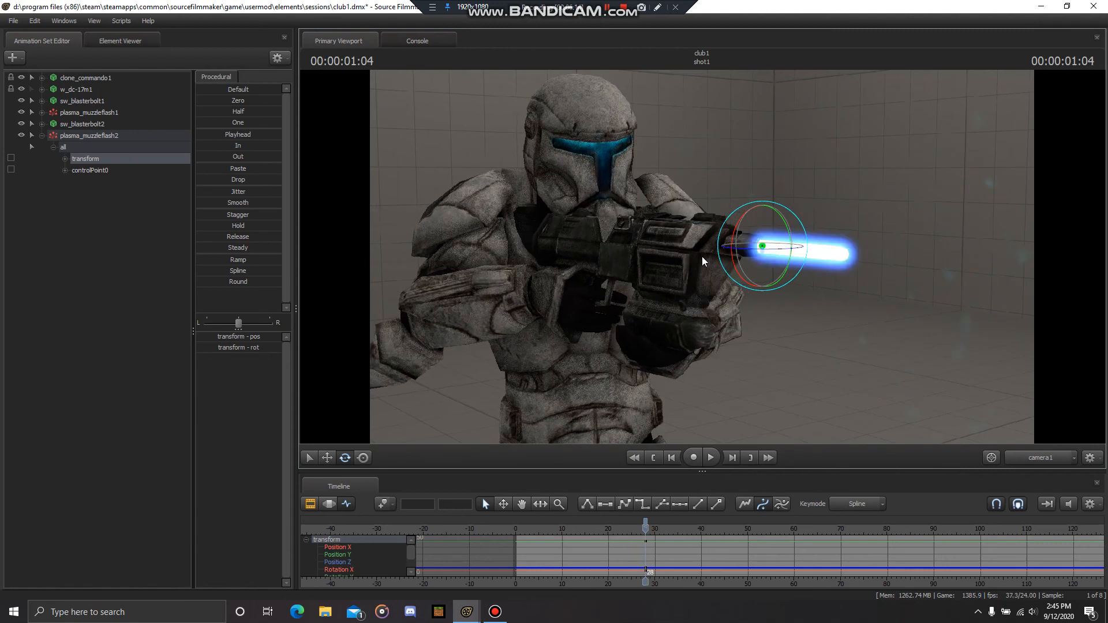
drag(656, 271, 678, 272)
key(a)
drag(531, 379, 548, 379)
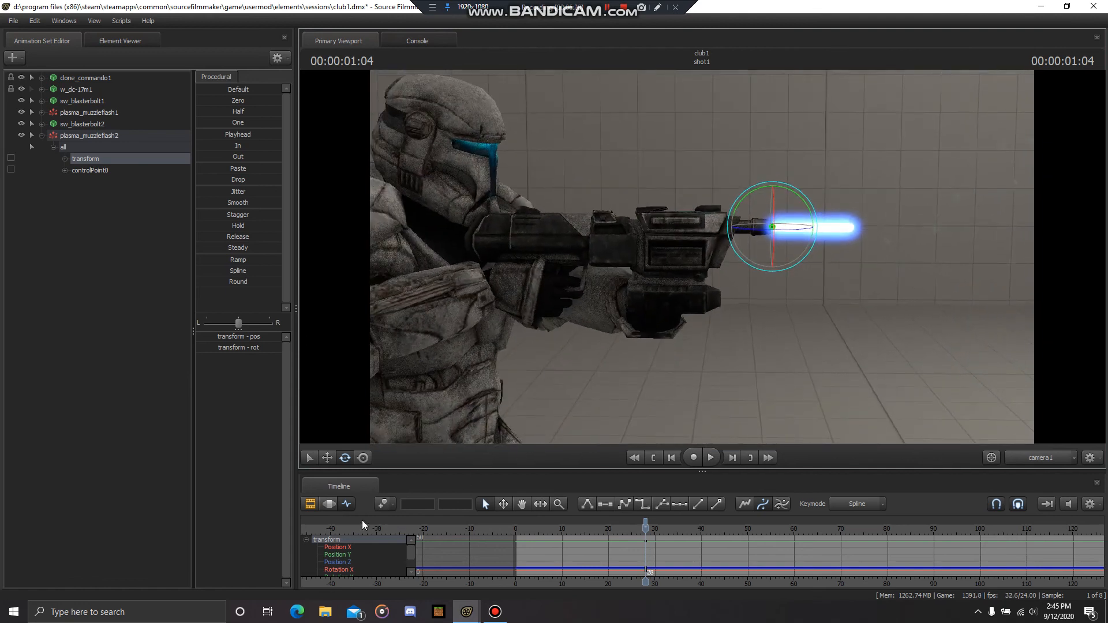
In the Clip Editor, step through the second shot frame by frame from frame 28 to 65 to examine the muzzle flash
click(303, 506)
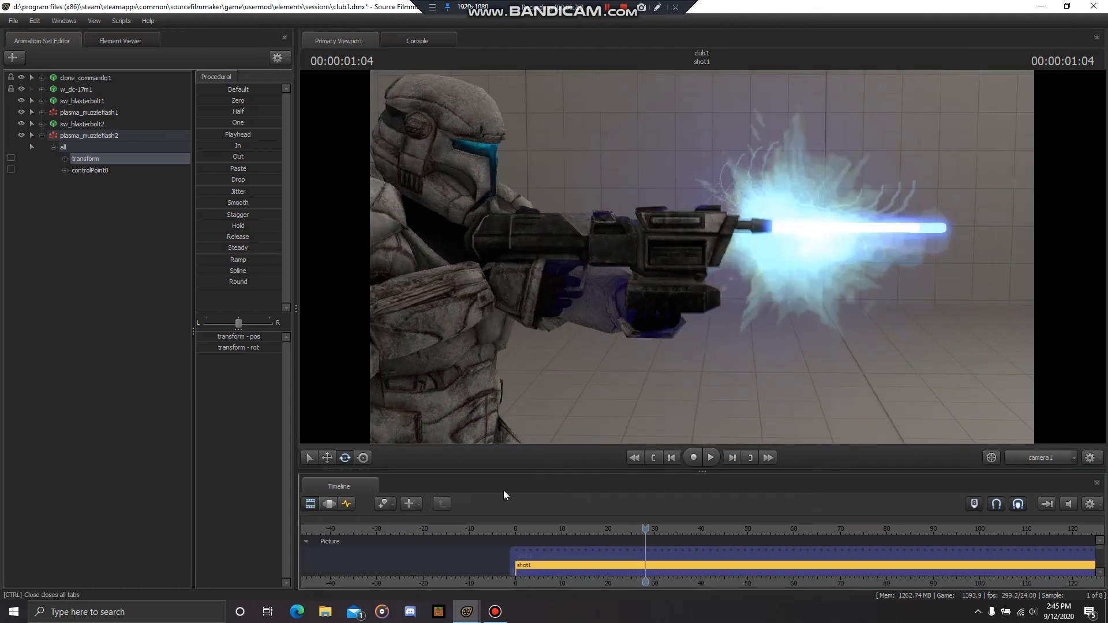
key(Right)
key(Right)
key(Right)
key(Right)
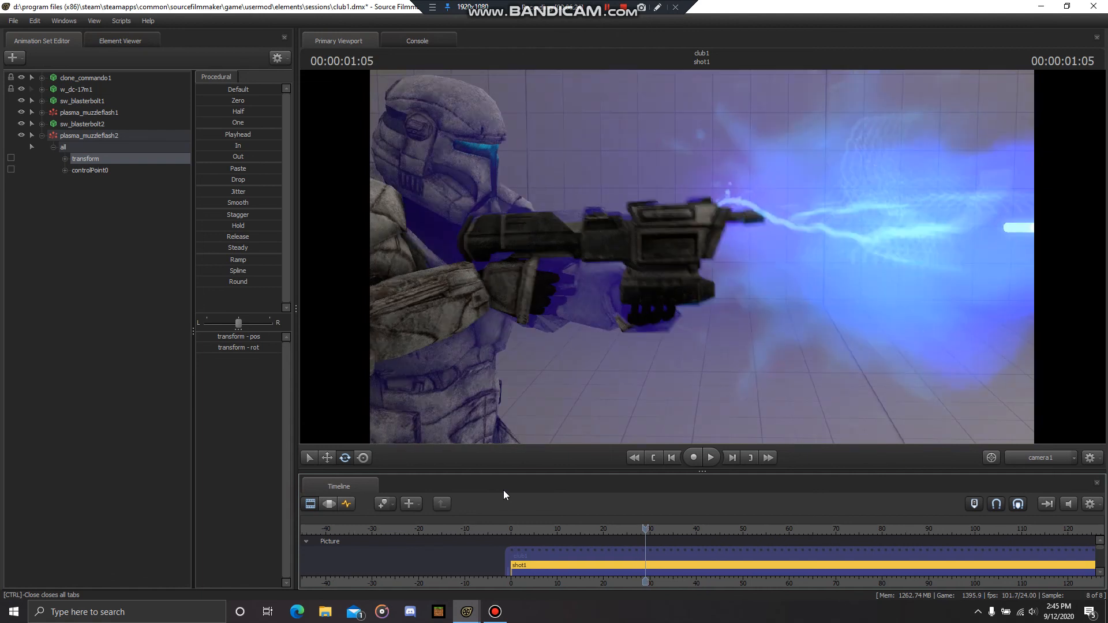
key(Right)
key(Right)
key(Right)
key(Right)
key(Right)
key(Right)
key(Right)
key(Right)
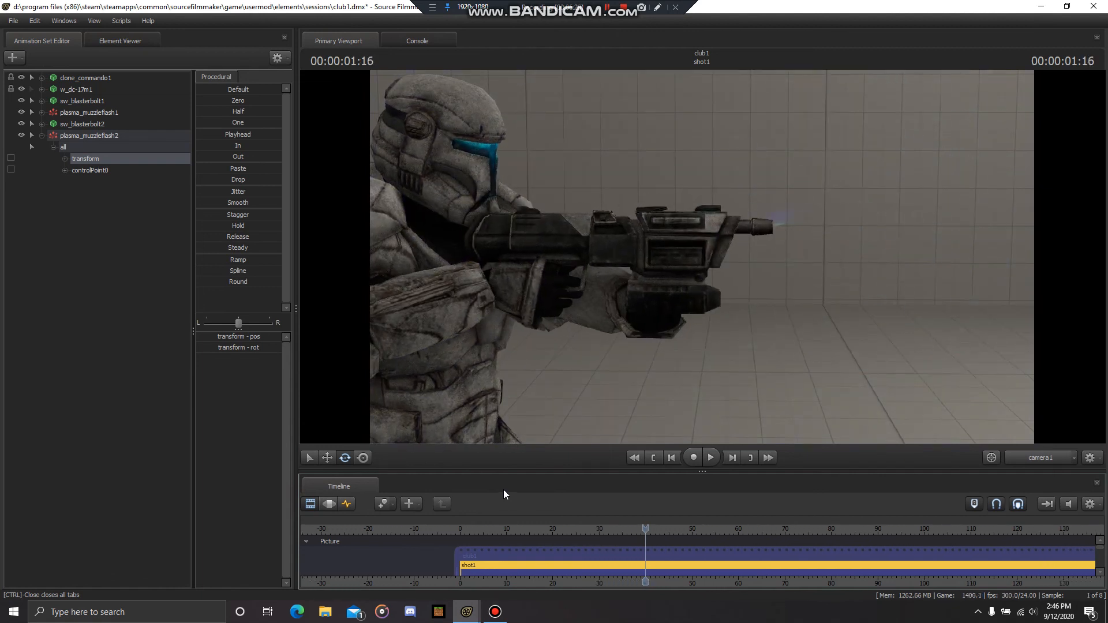
key(Right)
key(Right)
key(Right)
key(Right)
key(Right)
key(Right)
key(Right)
key(Right)
key(Right)
key(Right)
key(Right)
key(Right)
key(Right)
key(Right)
key(Right)
key(Right)
key(Right)
key(Right)
key(Right)
key(Right)
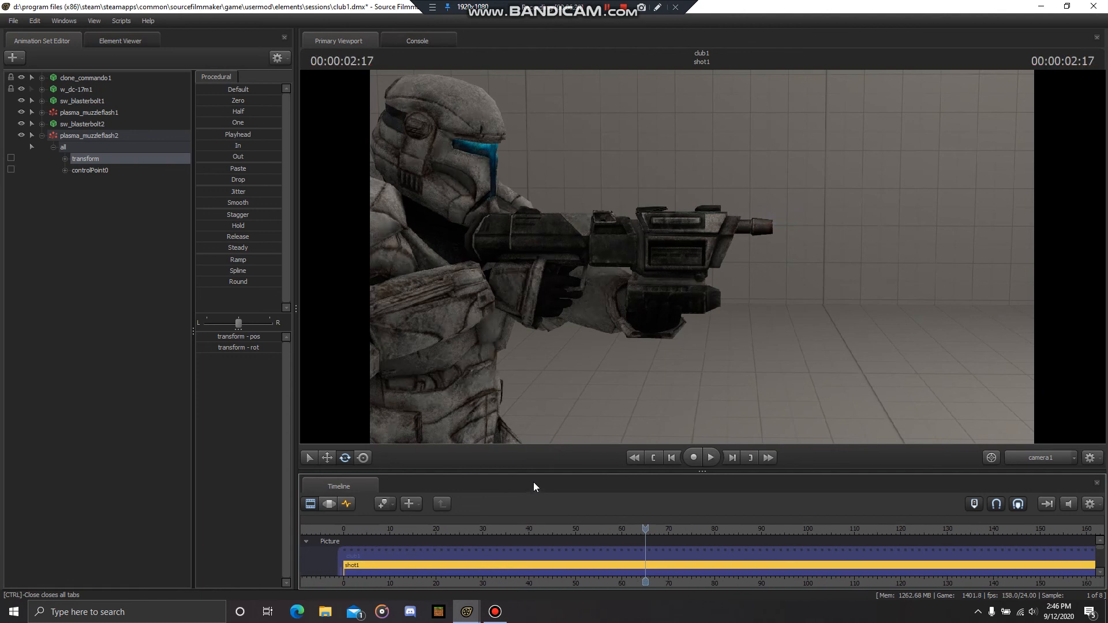
Play back the shot from about frame 8 in the side view and reframe camera1 farther back from the commando
click(382, 529)
key(space)
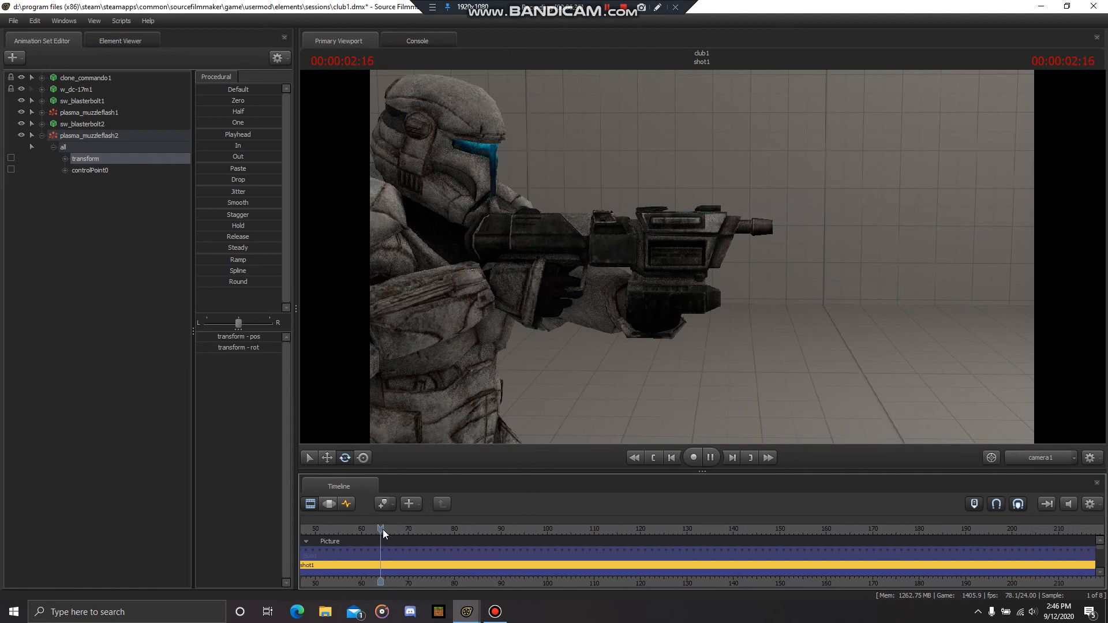
key(space)
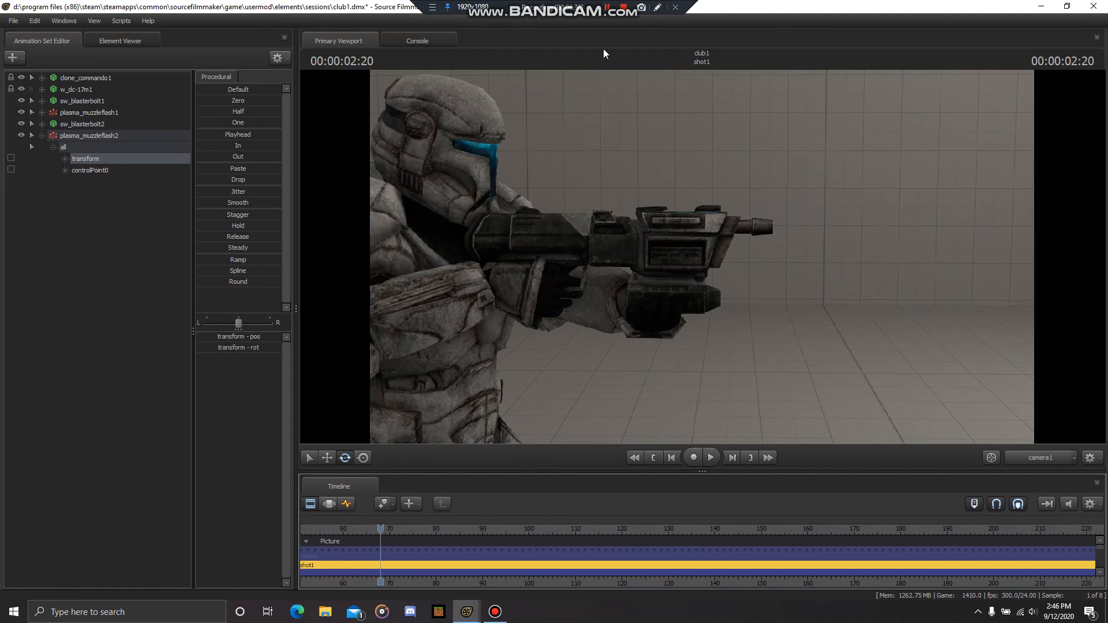
key(s)
drag(617, 117, 581, 110)
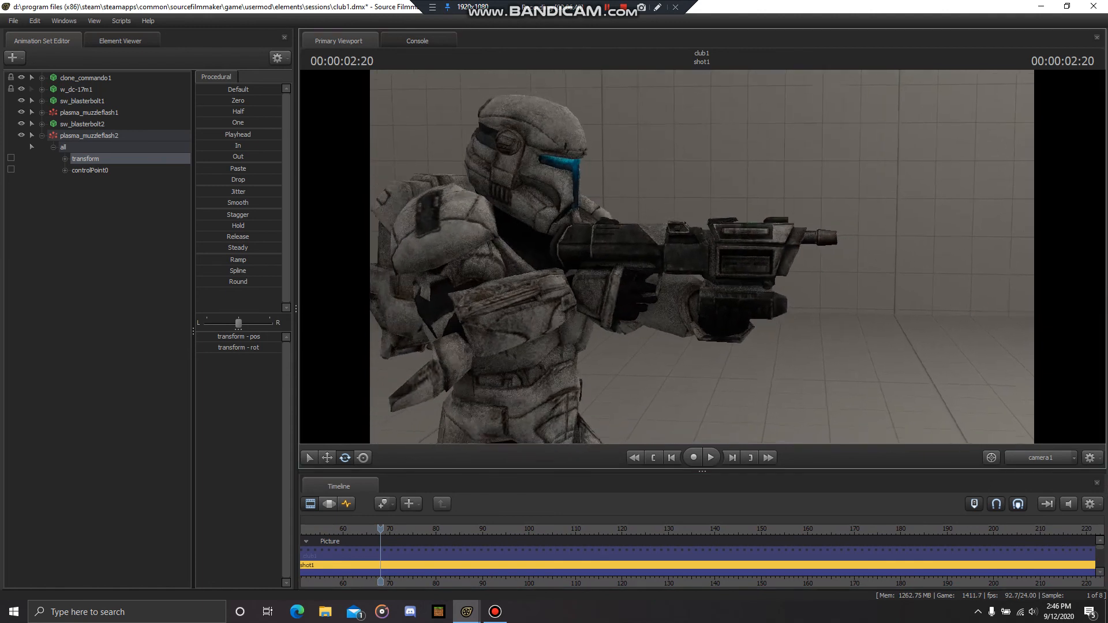